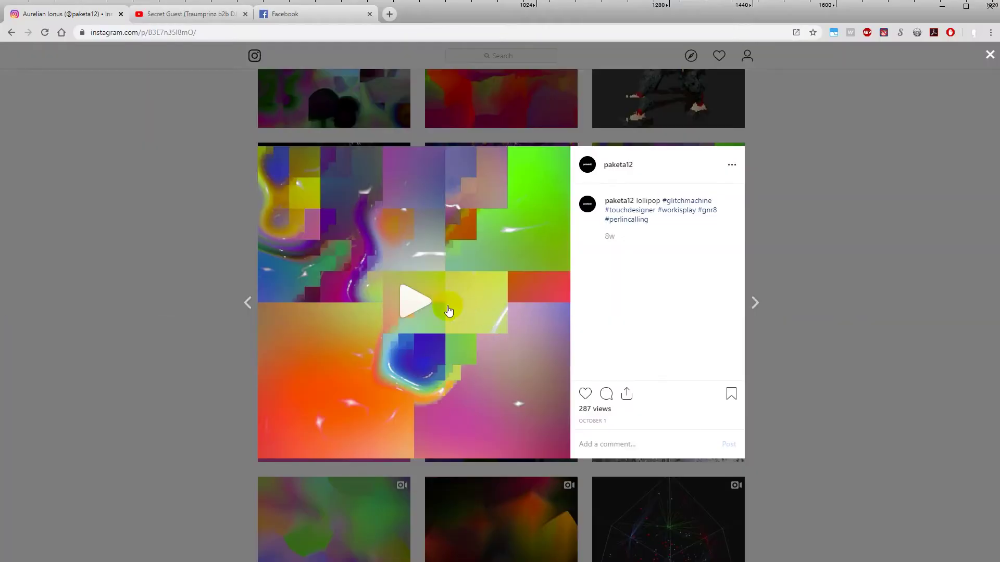
Play the "lollipop" video post, then view both images of the pixelated portrait post as effect references
{"action": "left_click", "coordinate": [412, 303]}
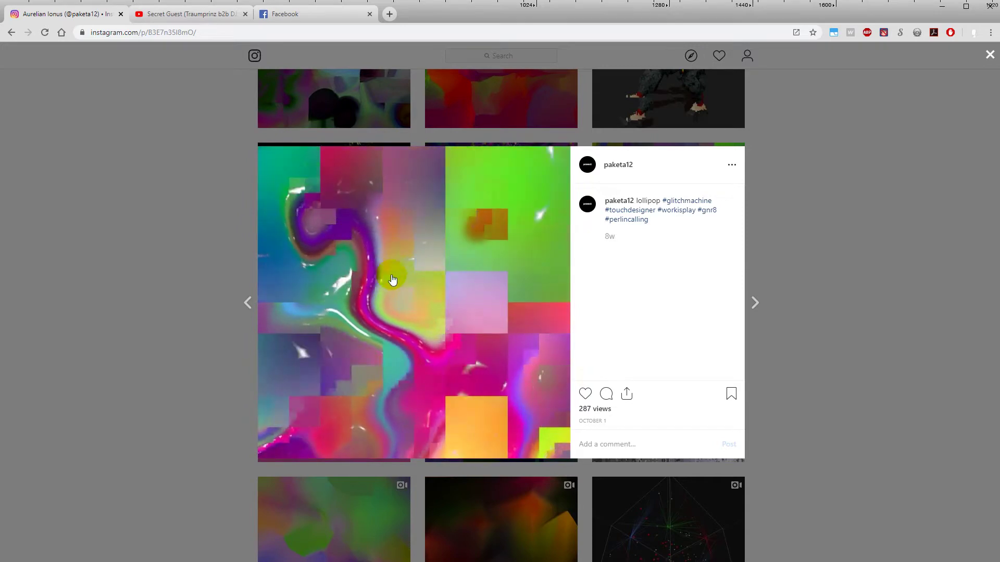
{"action": "left_click", "coordinate": [787, 272]}
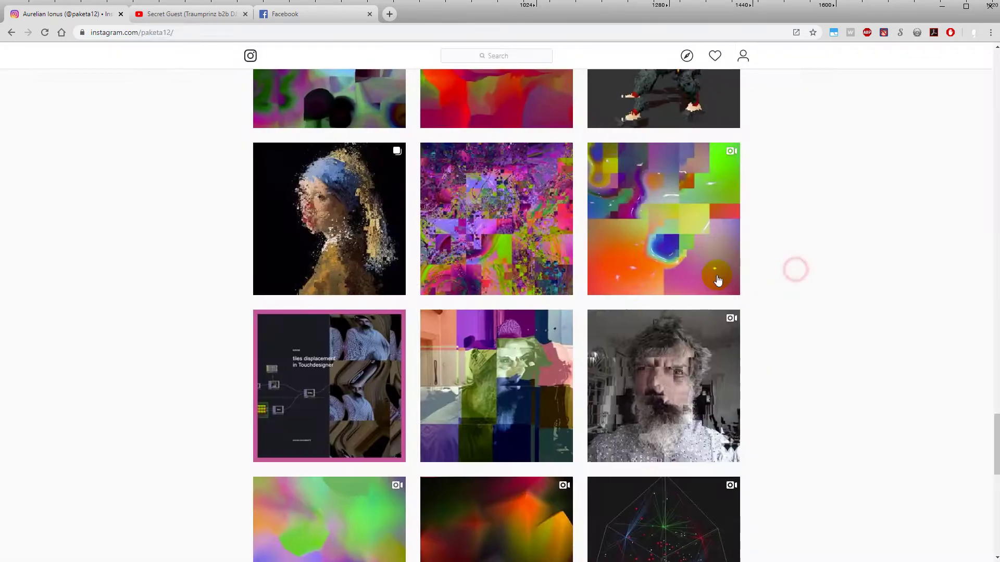
{"action": "left_click", "coordinate": [391, 260]}
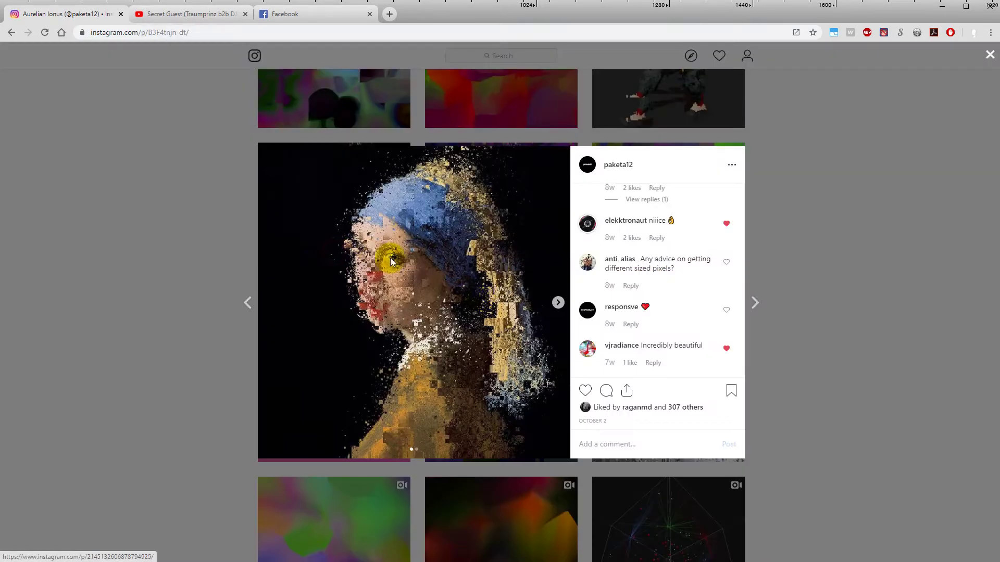
{"action": "left_click", "coordinate": [557, 302]}
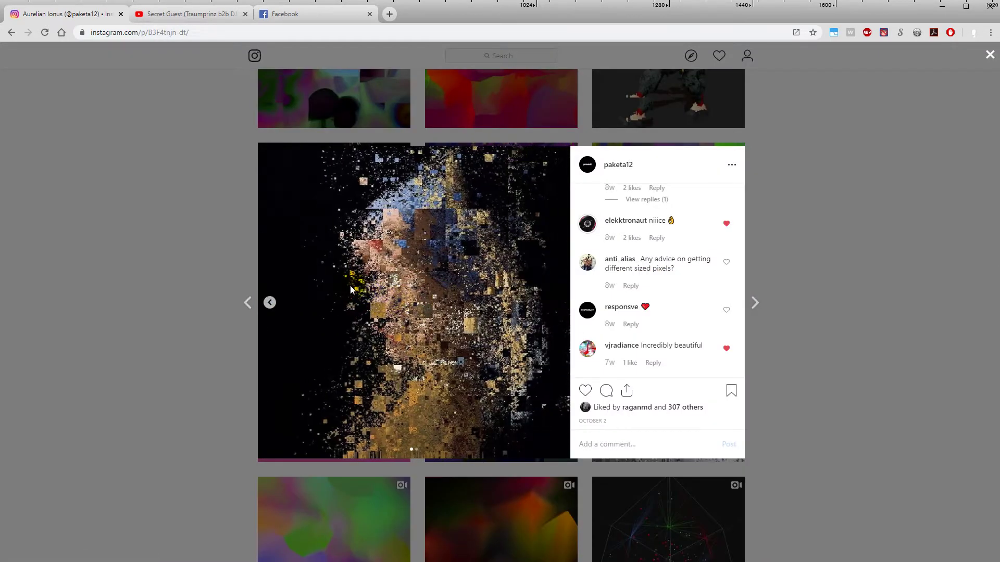
{"action": "left_click", "coordinate": [792, 390]}
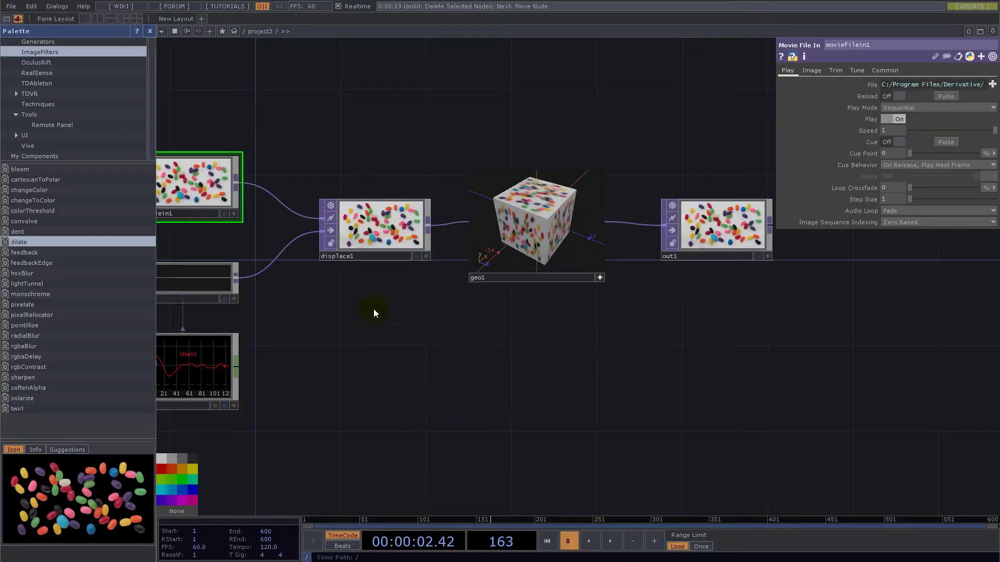
Switch to TouchDesigner, delete all operators in the project3 network and hide the Palette
{"action": "key", "text": "h"}
{"action": "left_click_drag", "start_coordinate": [351, 252], "coordinate": [850, 469]}
{"action": "key", "text": "Delete"}
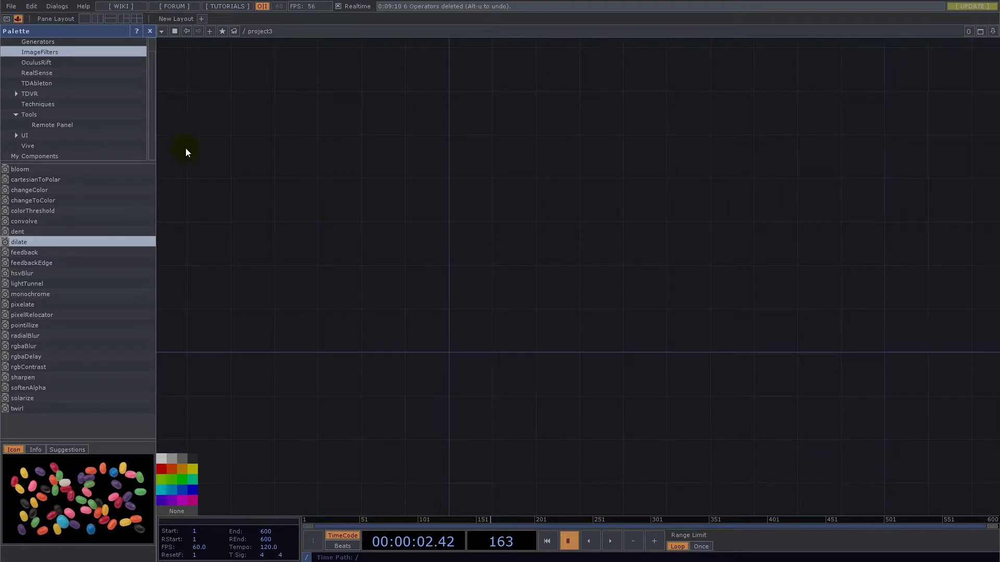
{"action": "key", "text": "alt+l"}
{"action": "scroll", "coordinate": [413, 239], "scroll_direction": "down", "scroll_amount": 5}
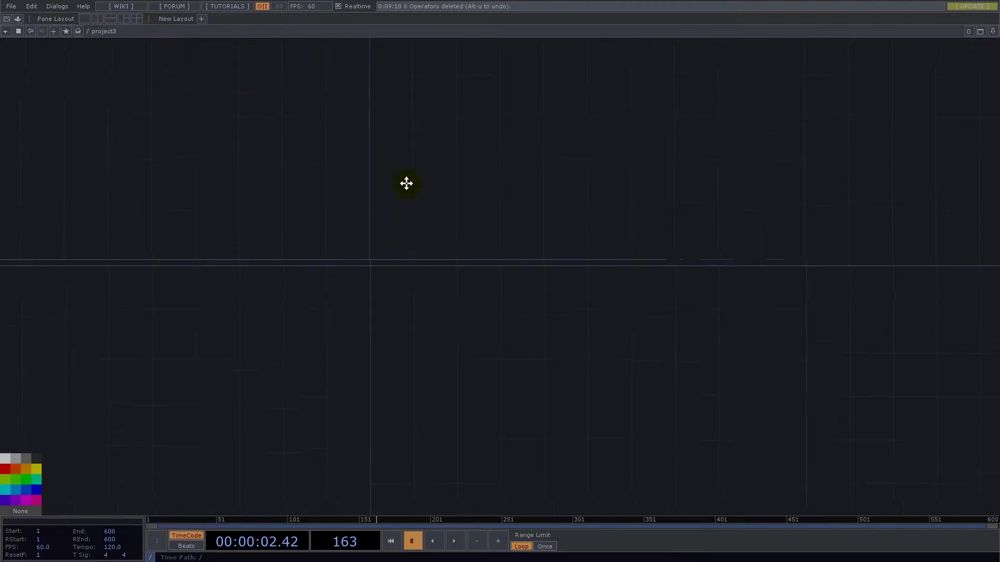
Add a Constant CHOP to the empty project3 network
{"action": "key", "text": "Tab"}
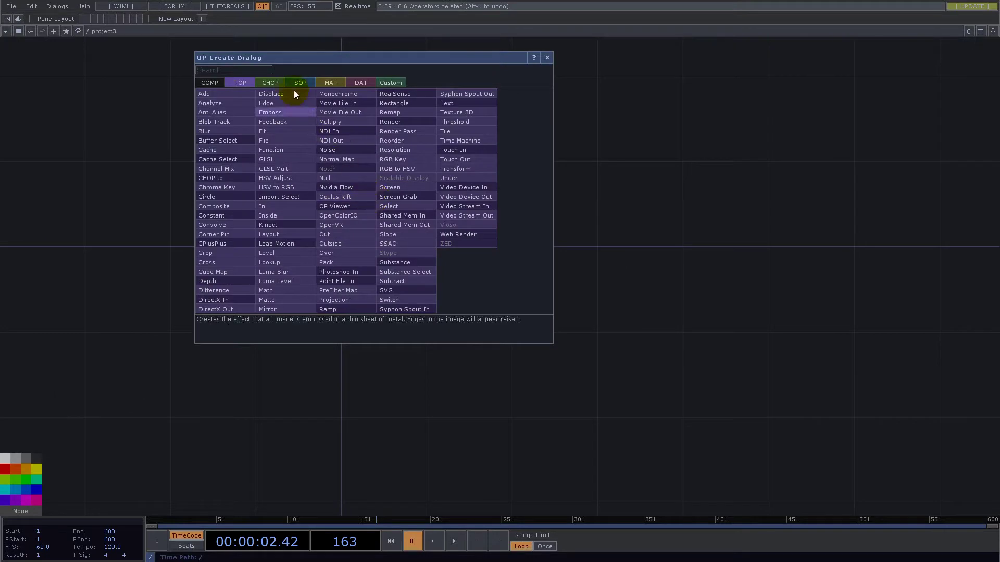
{"action": "left_click", "coordinate": [274, 85]}
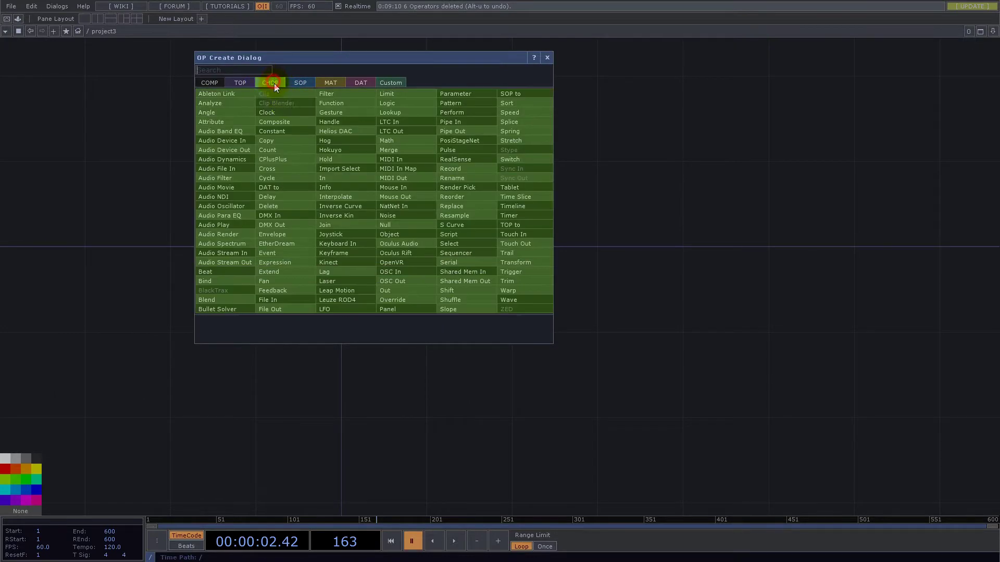
{"action": "left_click", "coordinate": [279, 132]}
{"action": "left_click", "coordinate": [394, 203]}
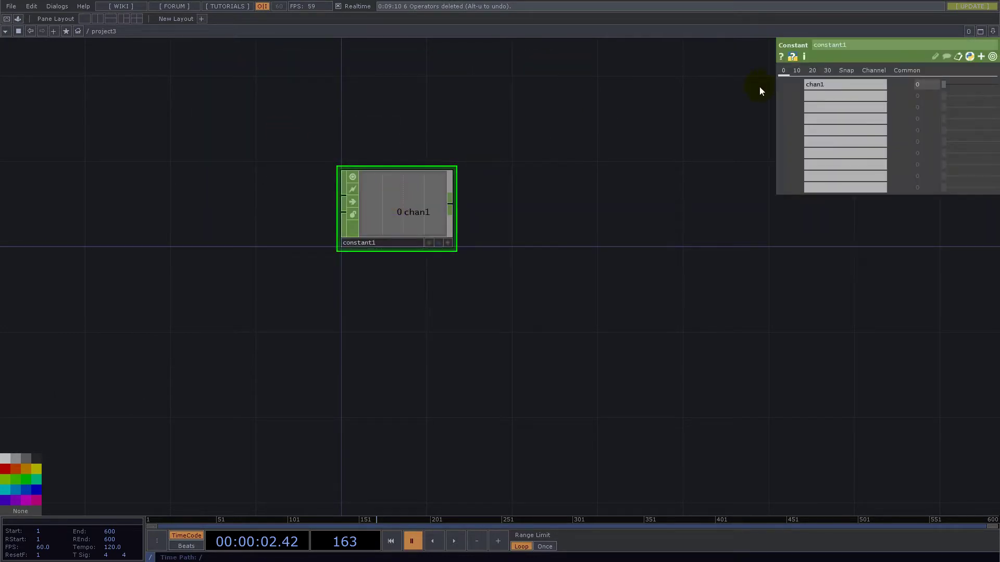
Name the constant's first channel res and set its value to 1024
{"action": "left_click", "coordinate": [832, 83]}
{"action": "type", "text": "res"}
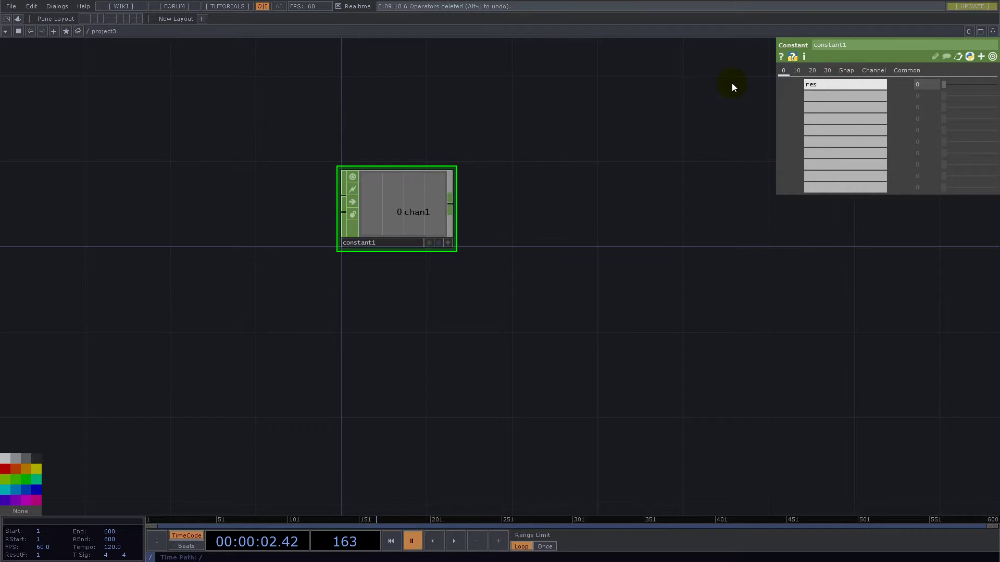
{"action": "left_click", "coordinate": [928, 83]}
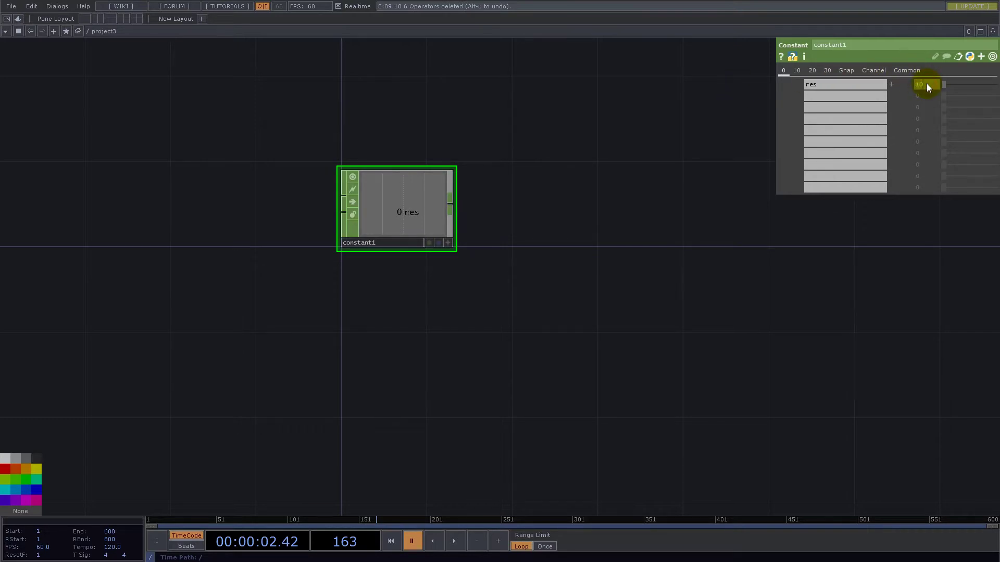
{"action": "type", "text": "1024"}
{"action": "key", "text": "Return"}
Add a Noise TOP directly below the constant
{"action": "double_click", "coordinate": [380, 345]}
{"action": "left_click", "coordinate": [248, 231]}
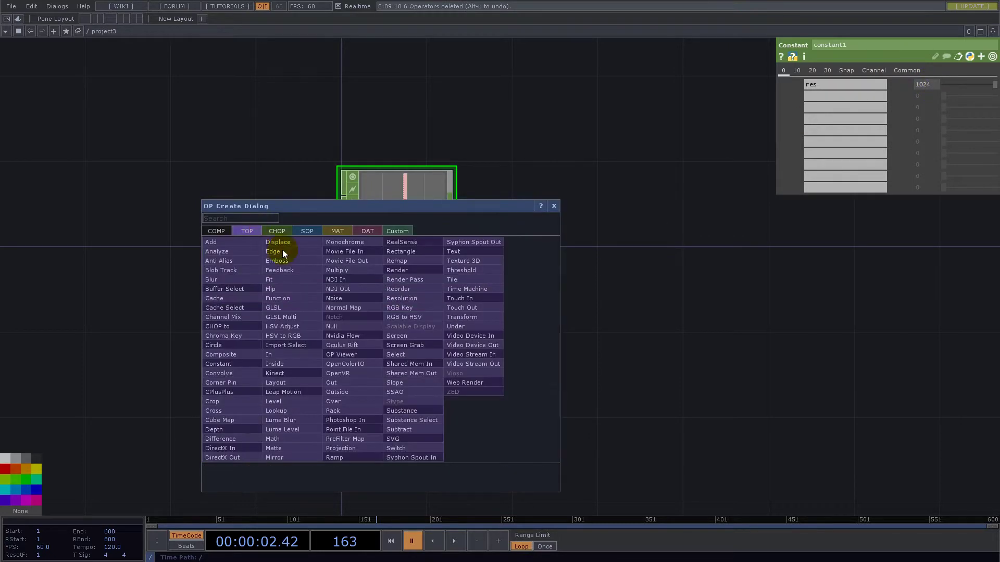
{"action": "type", "text": "noise"}
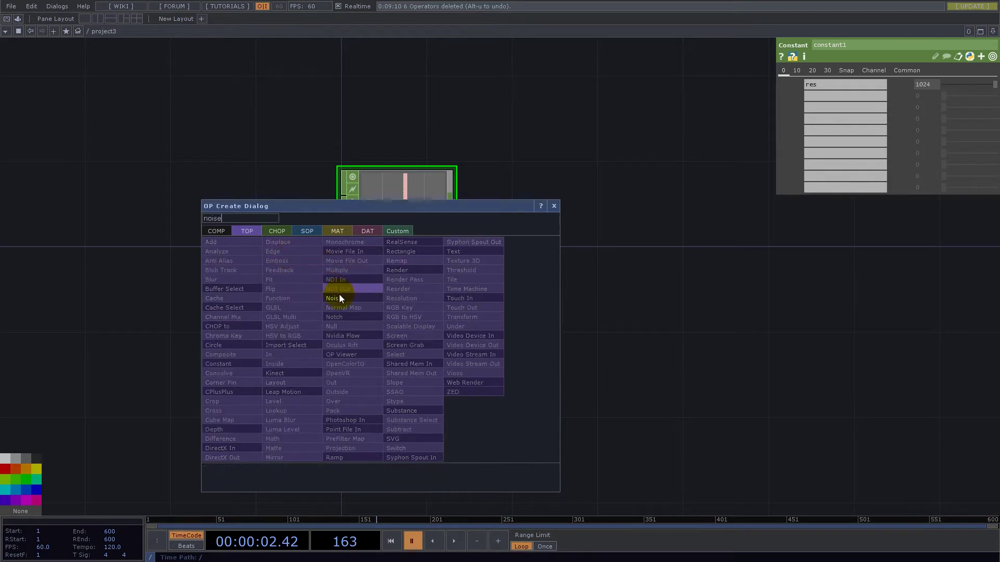
{"action": "left_click", "coordinate": [337, 297]}
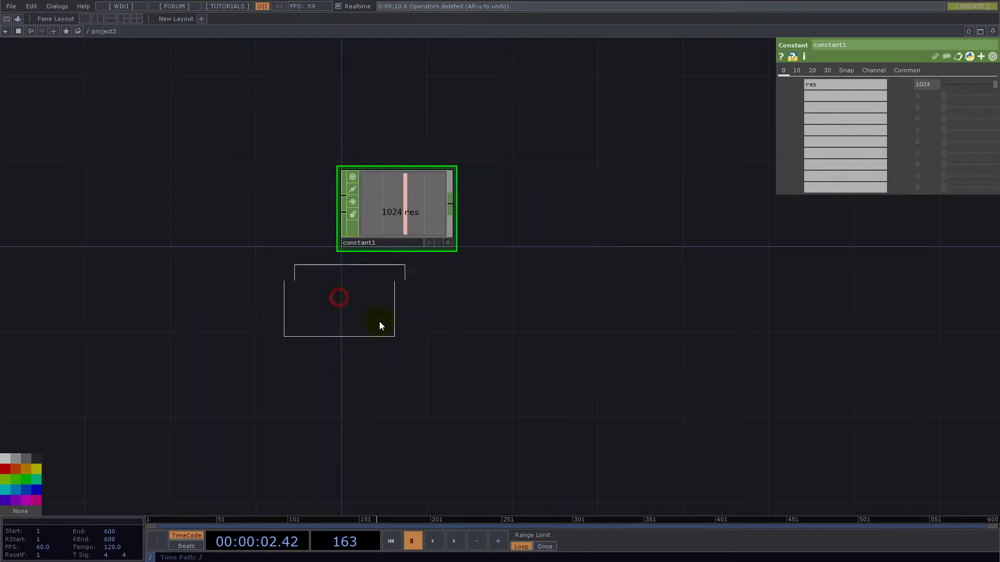
{"action": "left_click", "coordinate": [396, 384]}
{"action": "left_click_drag", "start_coordinate": [453, 297], "coordinate": [382, 268]}
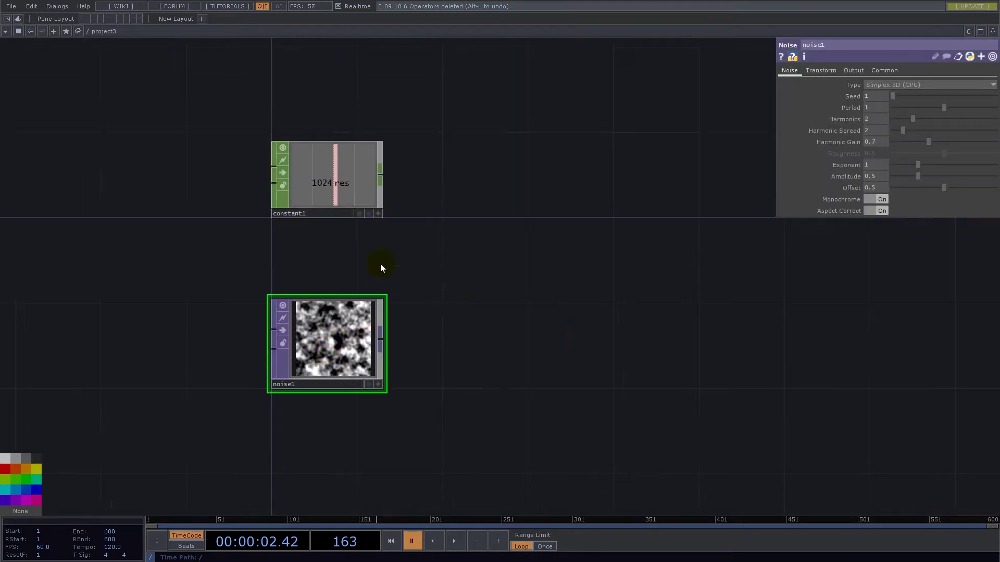
Link both of the noise's resolution values to the constant's res channel and set its pixel format to 32-bit float (Mono)
{"action": "left_click_drag", "start_coordinate": [330, 185], "coordinate": [846, 97]}
{"action": "left_click", "coordinate": [857, 93]}
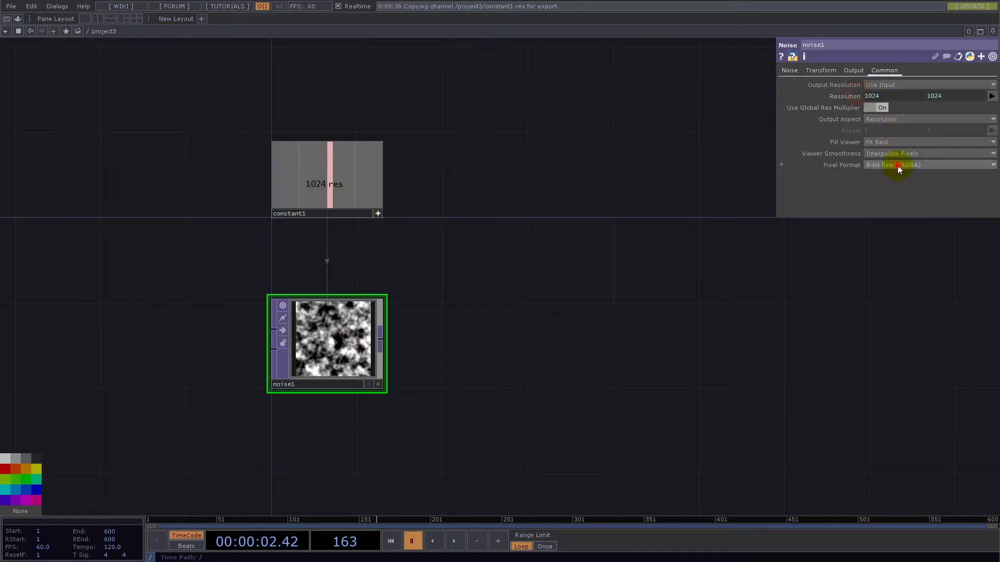
{"action": "left_click", "coordinate": [899, 165]}
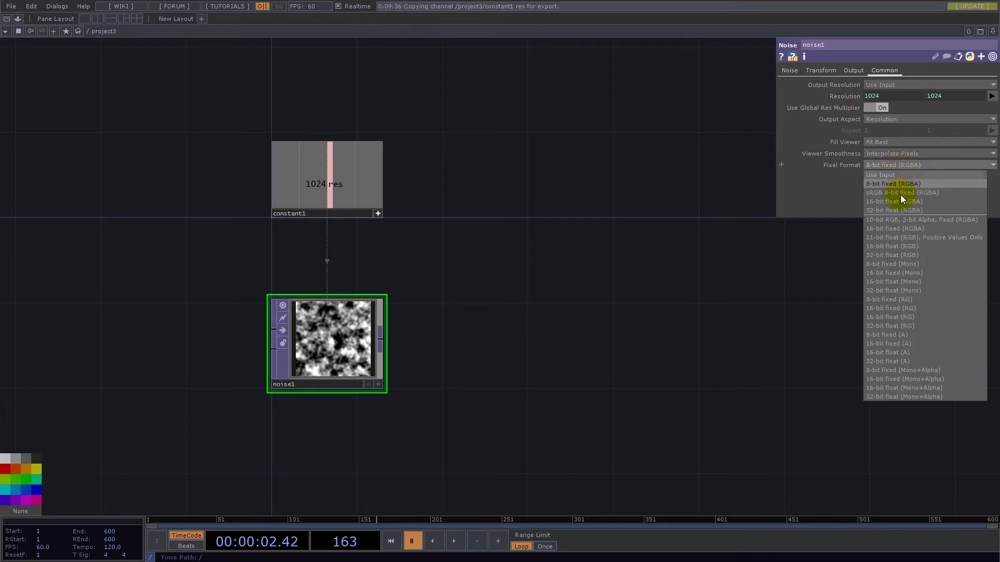
{"action": "left_click", "coordinate": [907, 290]}
{"action": "left_click", "coordinate": [789, 70]}
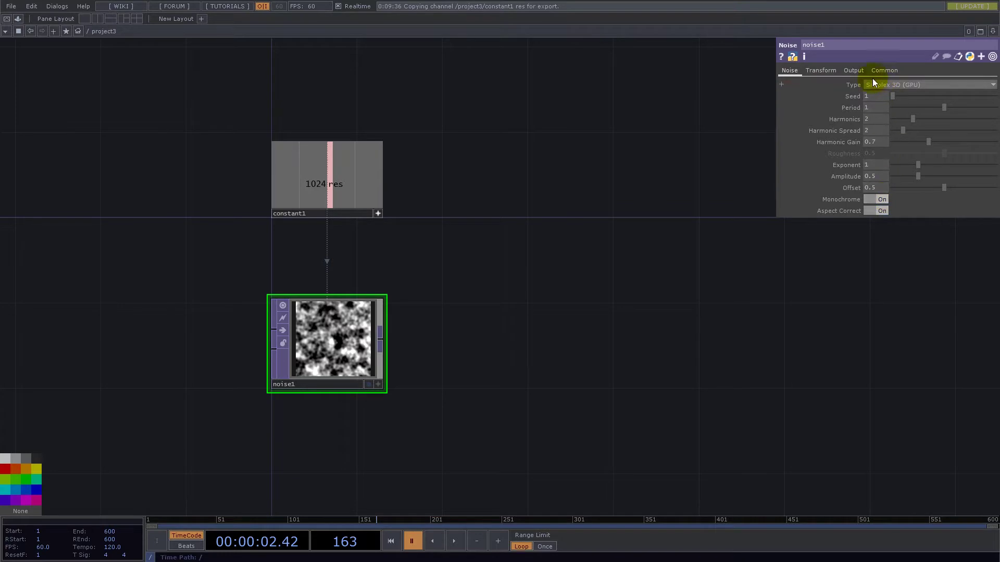
Connect a Null TOP to the noise's output, well to its right, and preview its image briefly in the network background
{"action": "left_click_drag", "start_coordinate": [383, 349], "coordinate": [285, 311]}
{"action": "right_click", "coordinate": [285, 303]}
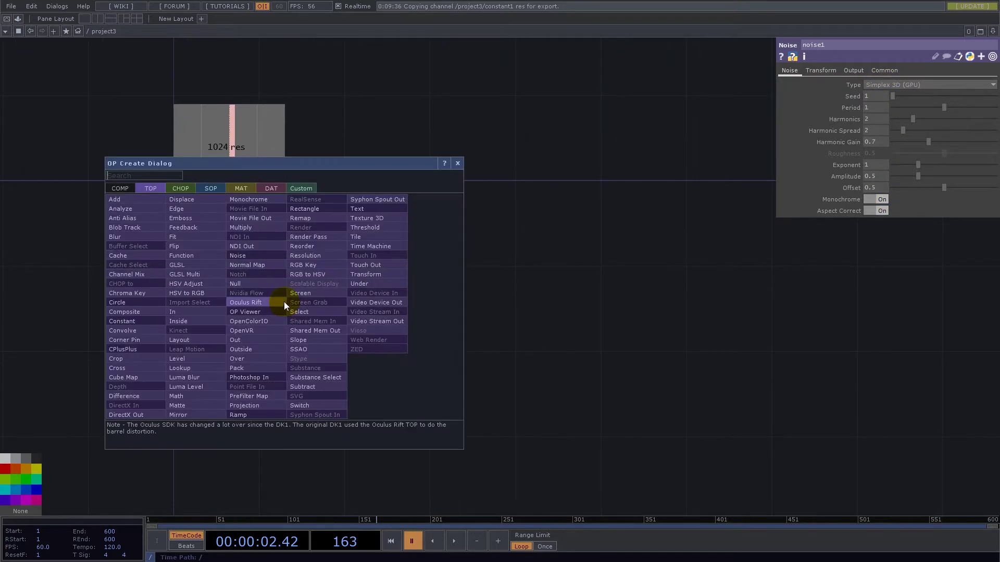
{"action": "left_click", "coordinate": [250, 273]}
{"action": "left_click", "coordinate": [758, 307]}
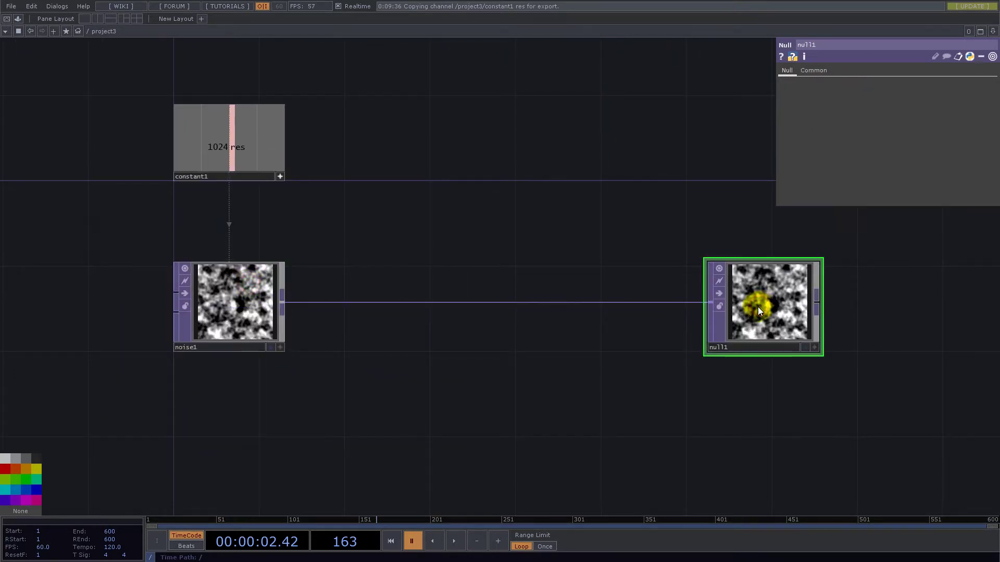
{"action": "left_click", "coordinate": [805, 347]}
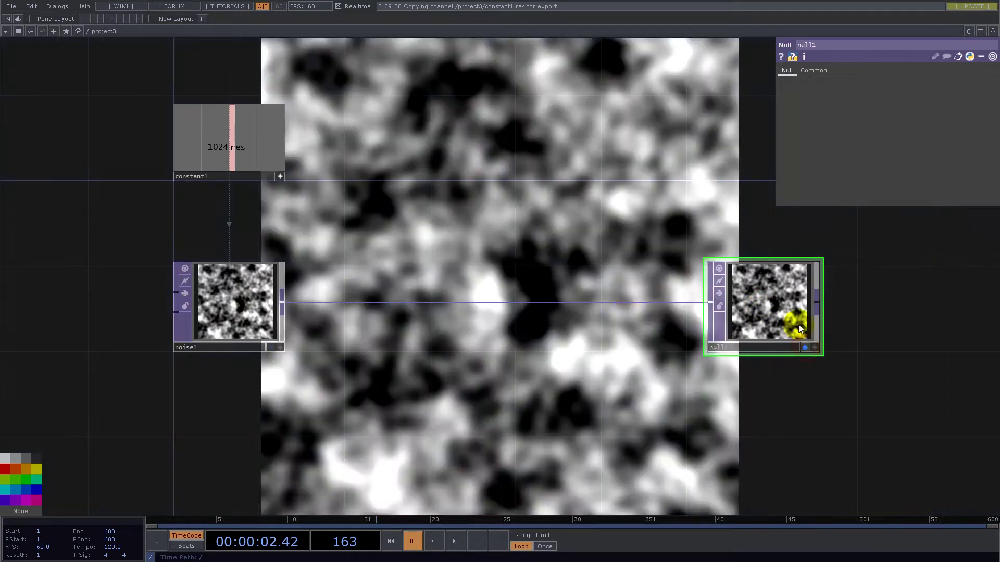
{"action": "left_click", "coordinate": [805, 347]}
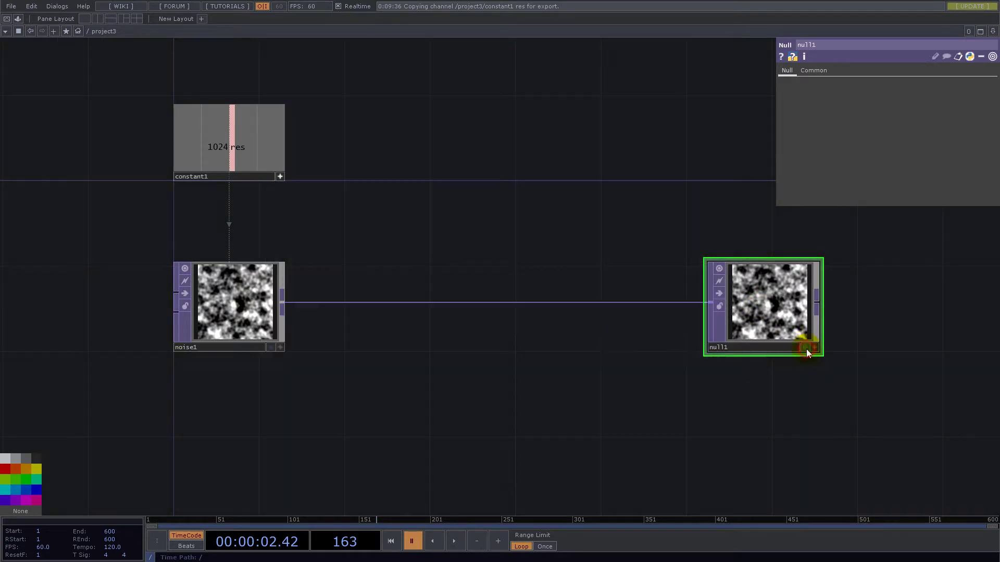
Insert a second Null TOP into the connection between the noise and the existing null
{"action": "right_click", "coordinate": [404, 306]}
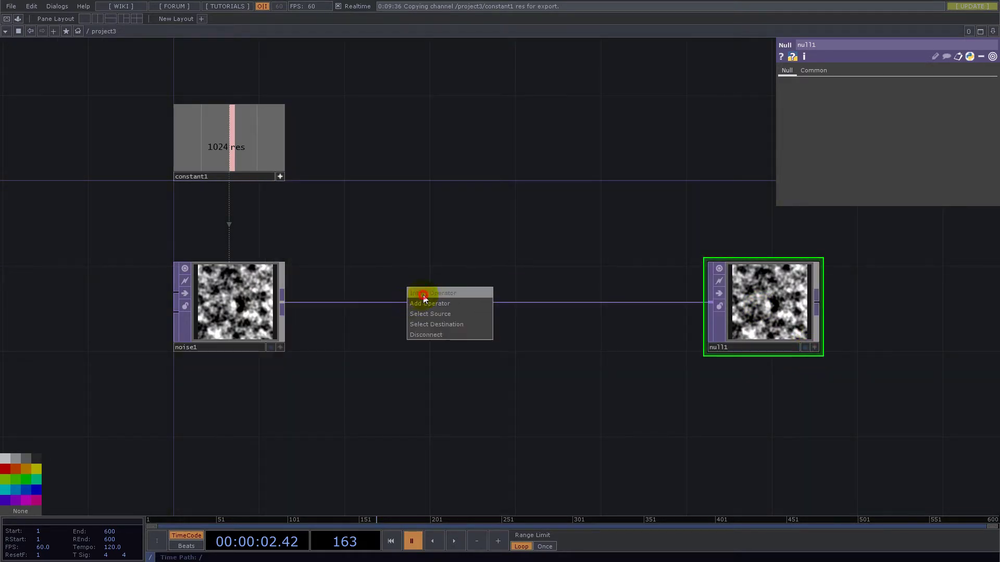
{"action": "left_click", "coordinate": [422, 294]}
{"action": "type", "text": "nul"}
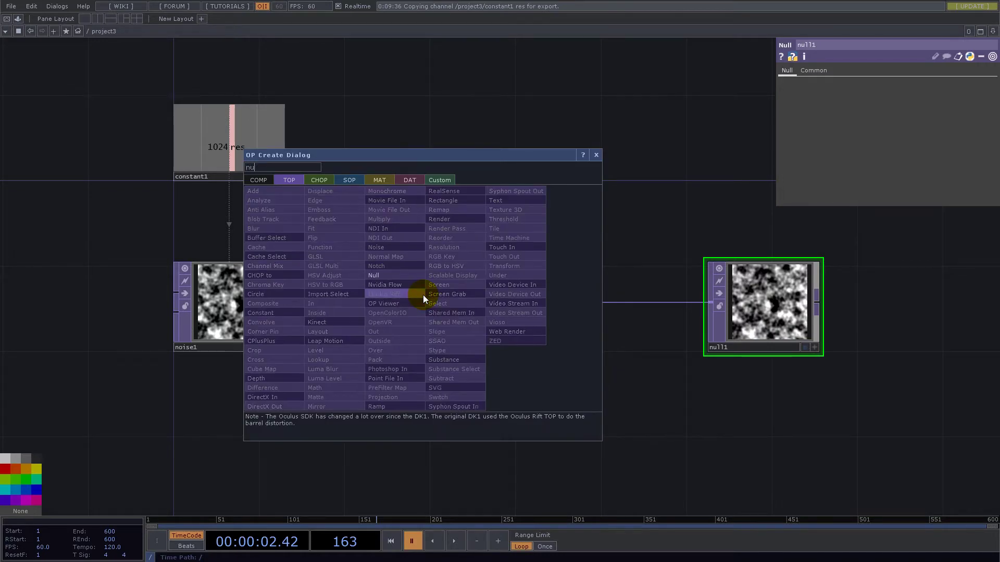
{"action": "left_click", "coordinate": [374, 275]}
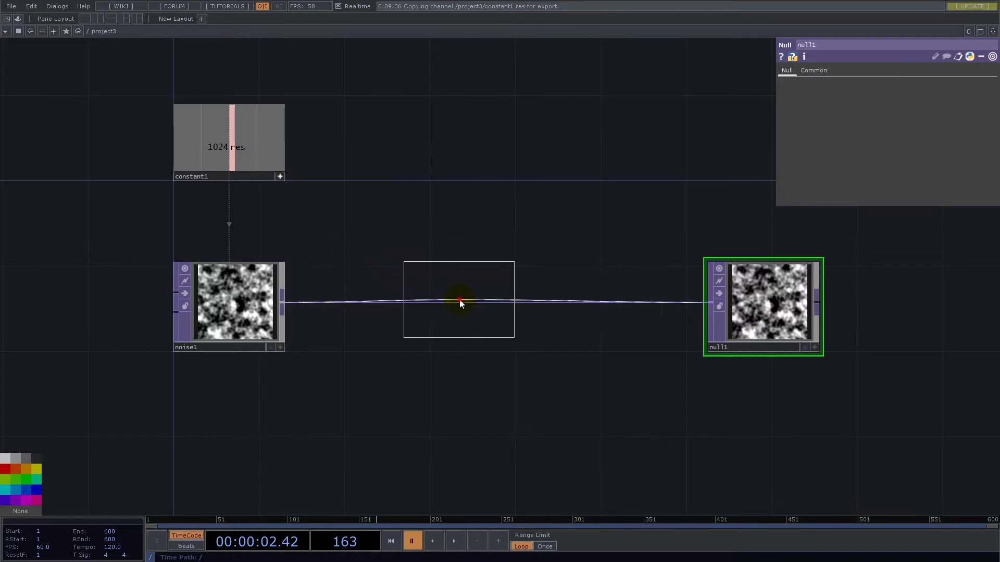
{"action": "left_click", "coordinate": [460, 295]}
Collapse the middle null into a Base component, align it with the chain and enter its network
{"action": "left_click_drag", "start_coordinate": [370, 204], "coordinate": [613, 395]}
{"action": "right_click", "coordinate": [484, 386]}
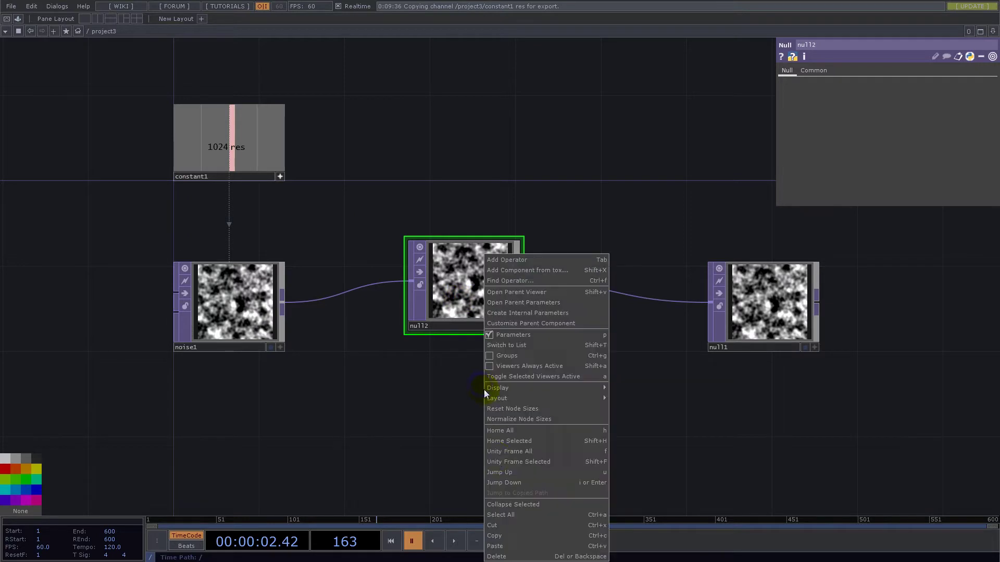
{"action": "left_click", "coordinate": [504, 503]}
{"action": "left_click_drag", "start_coordinate": [473, 279], "coordinate": [433, 301]}
{"action": "double_click", "coordinate": [433, 302]}
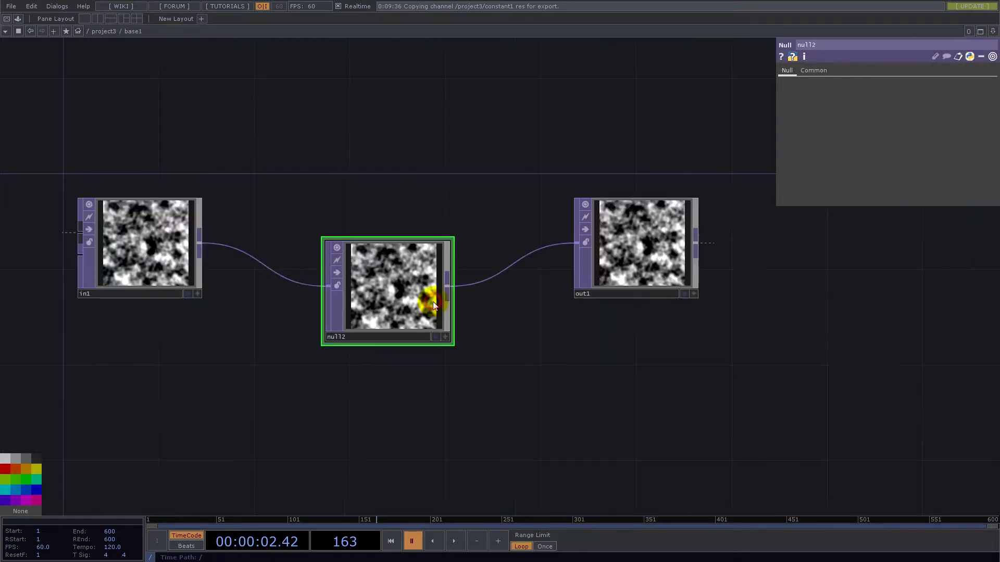
Delete the null inside the base and move out1 much farther away from in1
{"action": "left_click_drag", "start_coordinate": [365, 172], "coordinate": [379, 217]}
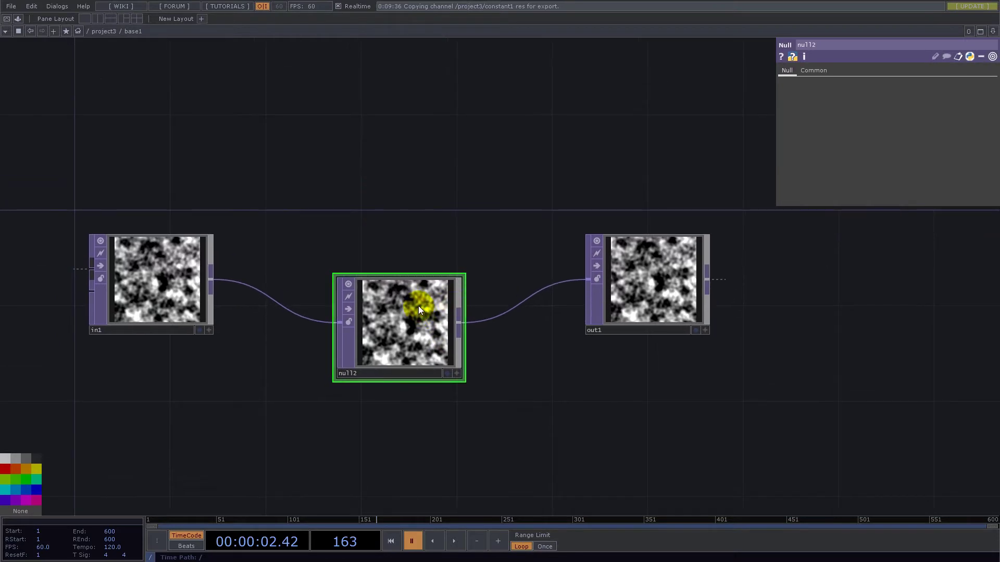
{"action": "key", "text": "Delete"}
{"action": "scroll", "coordinate": [401, 305], "scroll_direction": "down", "scroll_amount": 5}
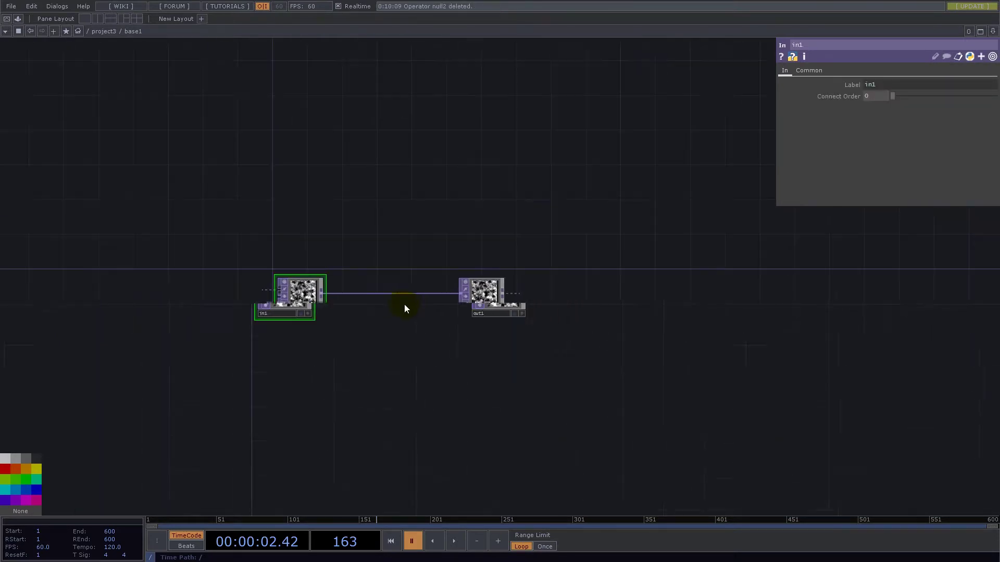
{"action": "left_click_drag", "start_coordinate": [496, 295], "coordinate": [742, 320]}
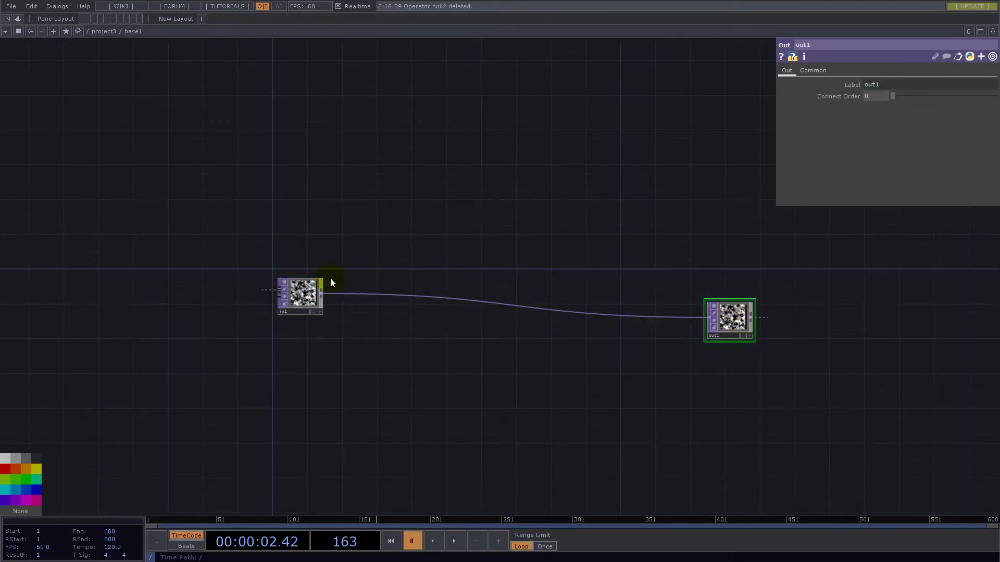
Insert a Null TOP into the connection between in1 and out1, just after in1
{"action": "scroll", "coordinate": [295, 314], "scroll_direction": "up", "scroll_amount": 5}
{"action": "scroll", "coordinate": [233, 301], "scroll_direction": "down", "scroll_amount": 3}
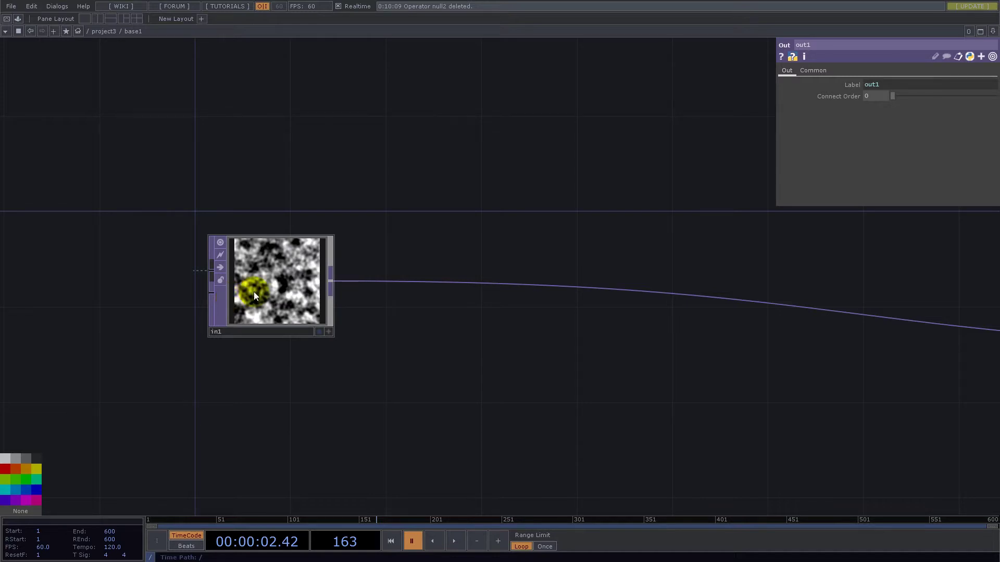
{"action": "scroll", "coordinate": [258, 295], "scroll_direction": "up", "scroll_amount": 3}
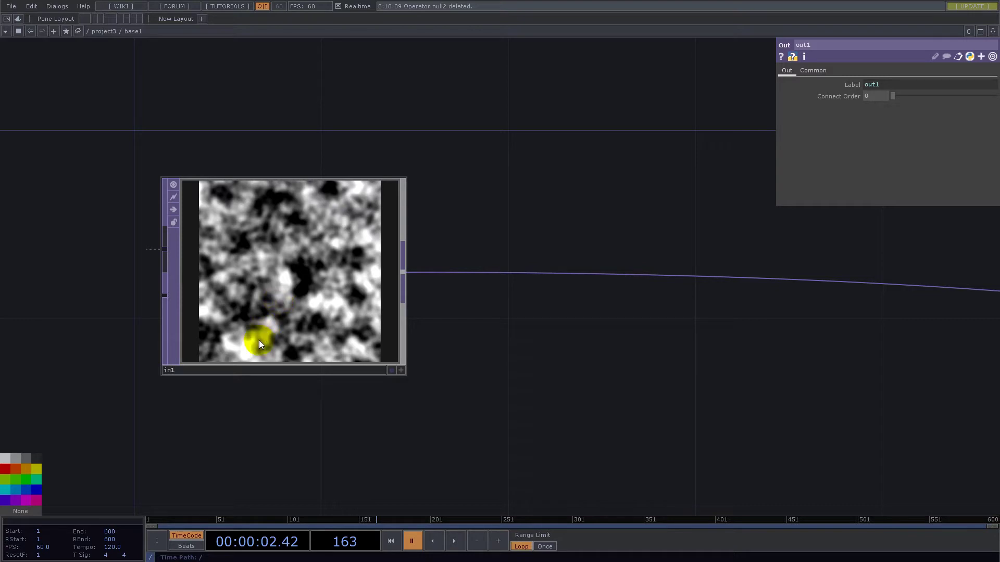
{"action": "scroll", "coordinate": [257, 339], "scroll_direction": "down", "scroll_amount": 5}
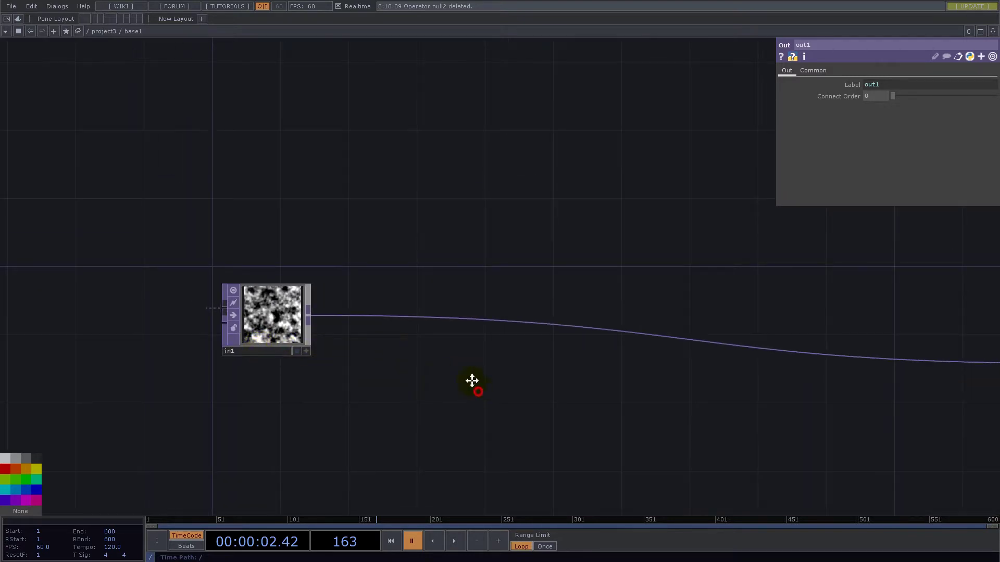
{"action": "left_click_drag", "start_coordinate": [471, 381], "coordinate": [364, 314]}
{"action": "right_click", "coordinate": [339, 245]}
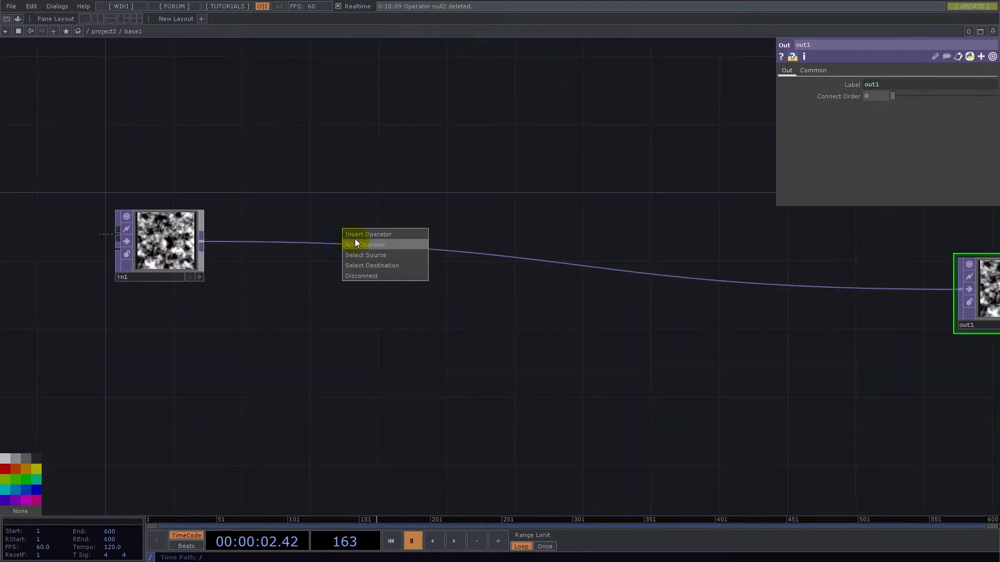
{"action": "left_click", "coordinate": [358, 234]}
{"action": "type", "text": "nul"}
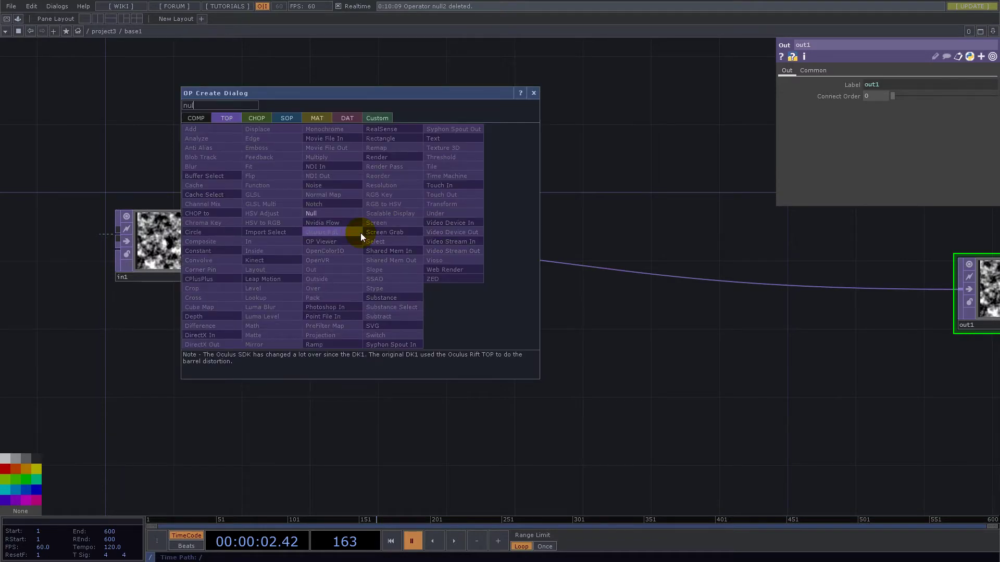
{"action": "left_click", "coordinate": [336, 212]}
{"action": "left_click", "coordinate": [409, 250]}
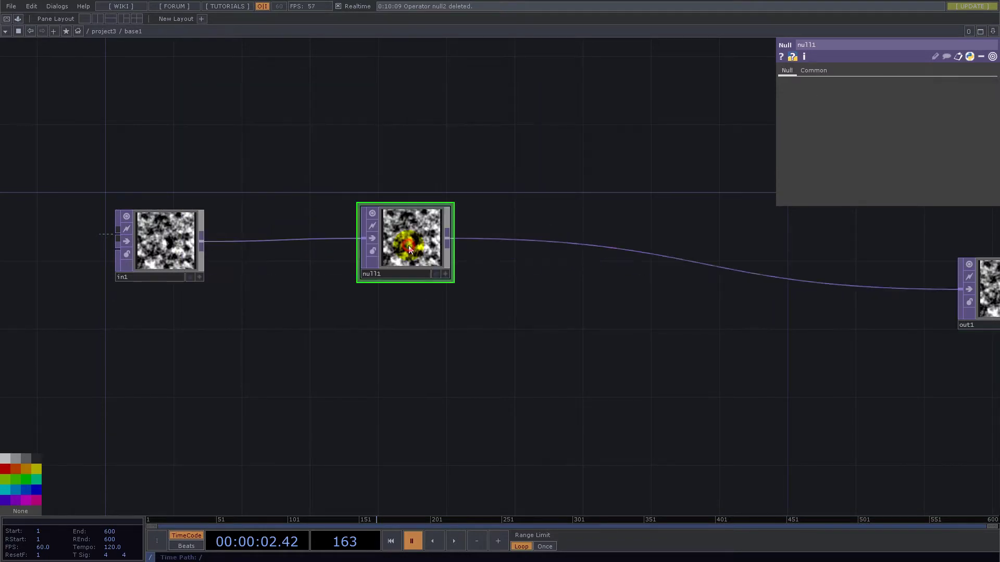
Disconnect the null from out1, shift the null slightly down and turn off its viewer
{"action": "left_click_drag", "start_coordinate": [497, 326], "coordinate": [515, 233]}
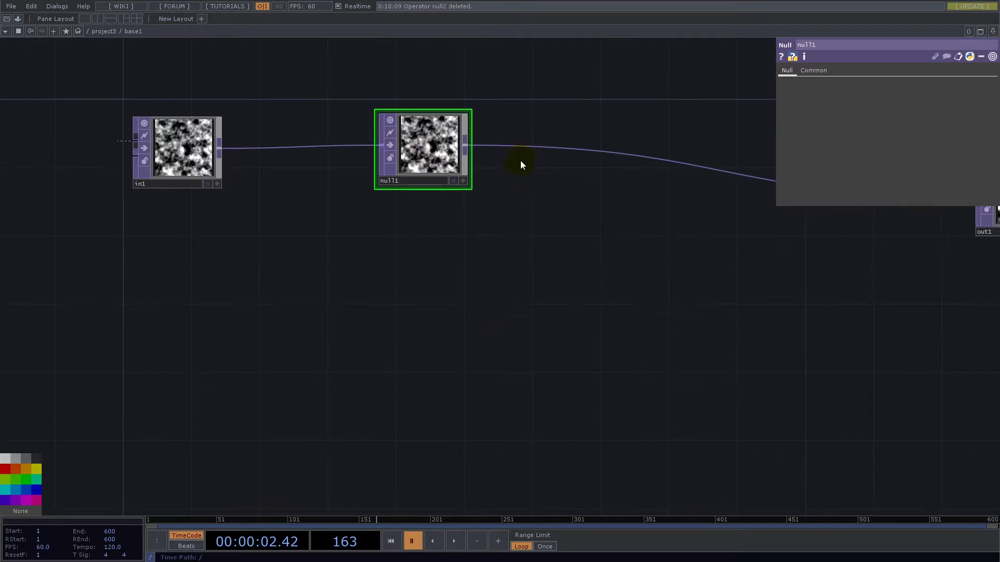
{"action": "right_click", "coordinate": [527, 146]}
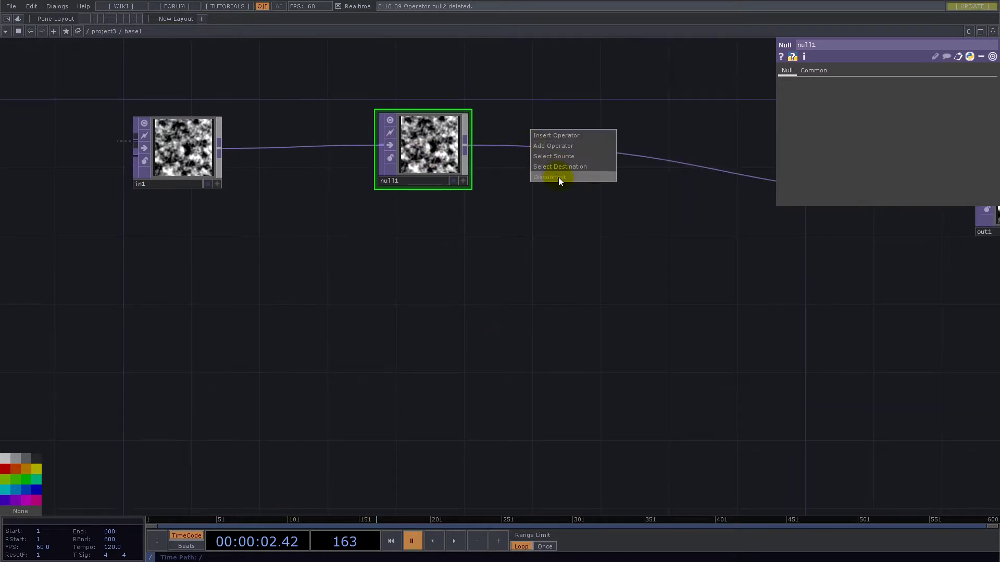
{"action": "left_click", "coordinate": [552, 177]}
{"action": "left_click_drag", "start_coordinate": [567, 319], "coordinate": [661, 441]}
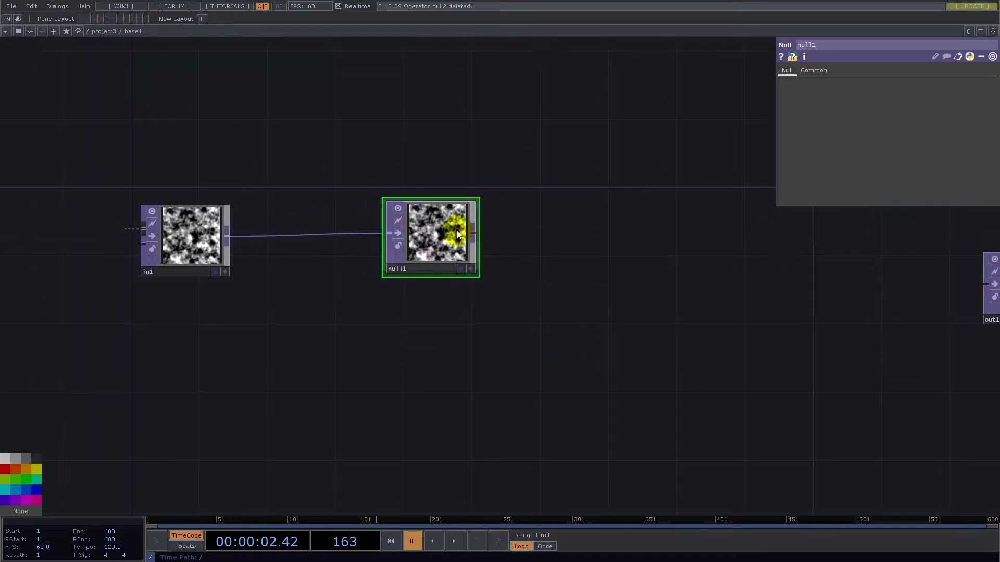
{"action": "left_click_drag", "start_coordinate": [453, 224], "coordinate": [446, 241]}
{"action": "left_click", "coordinate": [398, 225]}
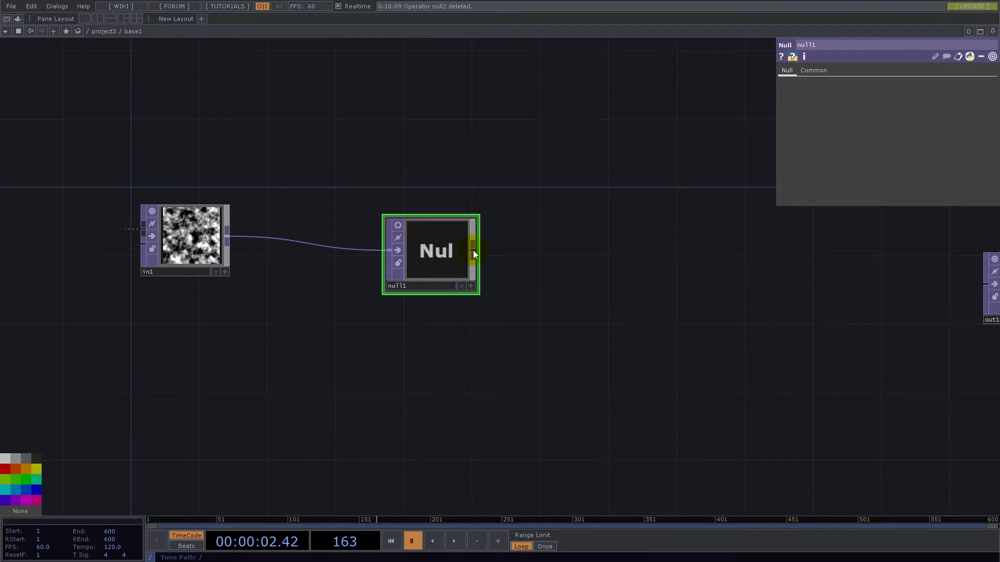
Add a Resolution TOP fed by the null's output and place it directly below the null
{"action": "right_click", "coordinate": [475, 251]}
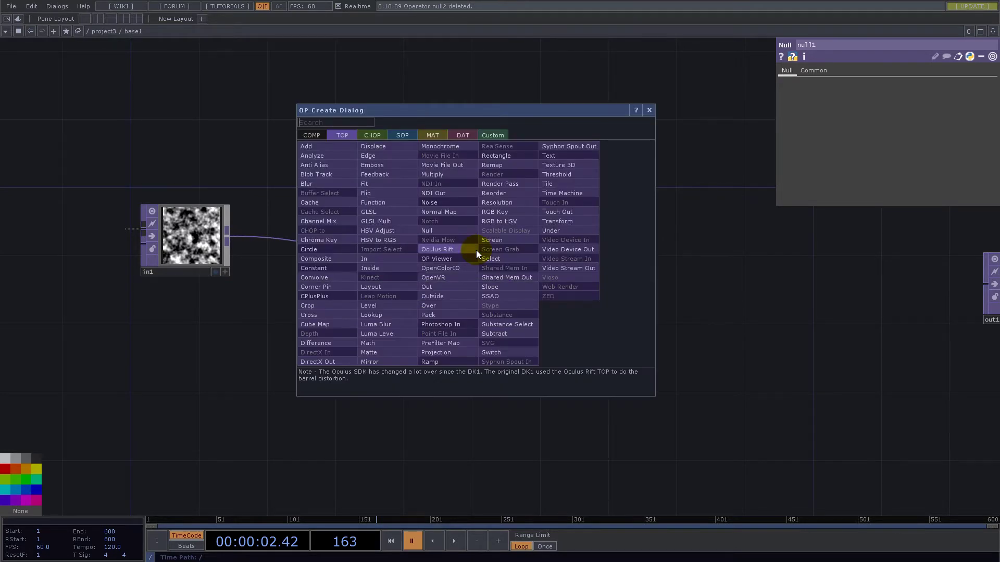
{"action": "type", "text": "re"}
{"action": "left_click", "coordinate": [498, 202]}
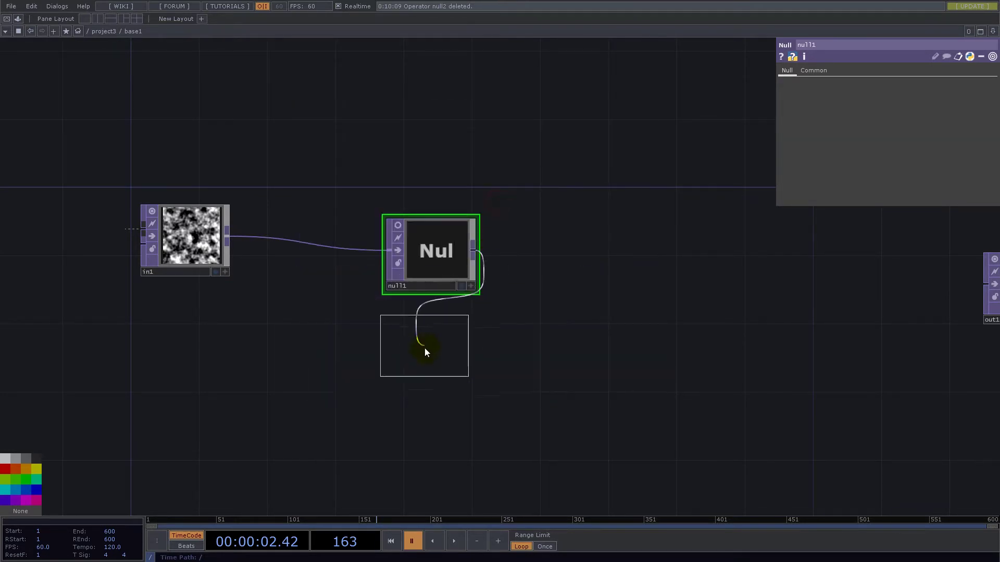
{"action": "left_click", "coordinate": [433, 348]}
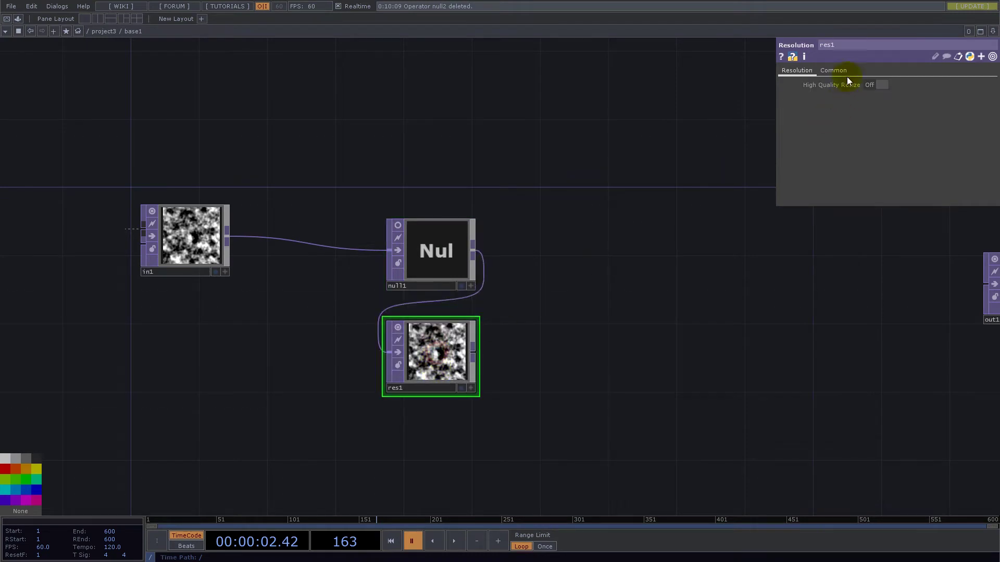
Set the Resolution TOP's output resolution to Half and both its input and viewer smoothness to Nearest Pixel
{"action": "left_click", "coordinate": [834, 71]}
{"action": "left_click", "coordinate": [888, 84]}
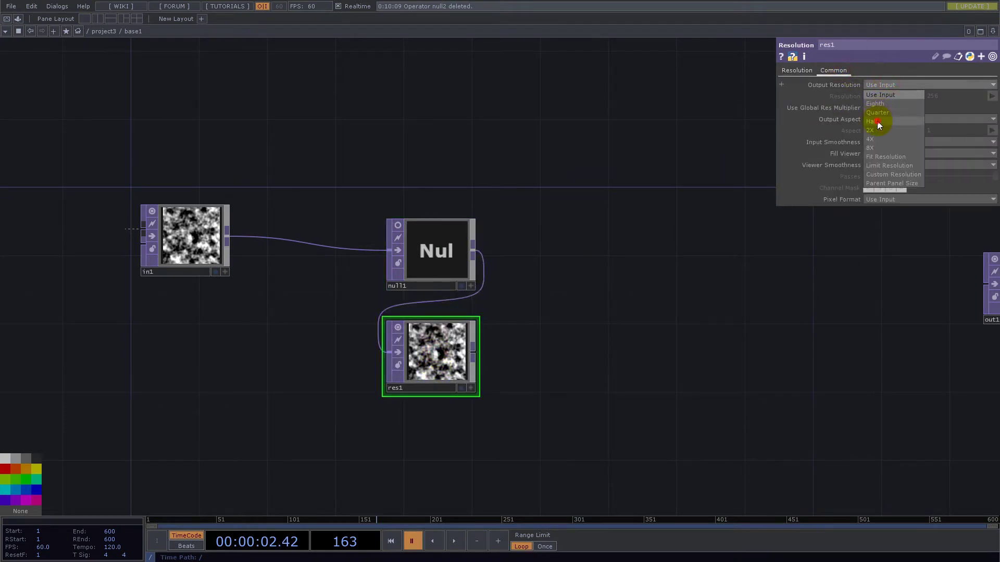
{"action": "left_click", "coordinate": [878, 125]}
{"action": "left_click_drag", "start_coordinate": [545, 424], "coordinate": [542, 294]}
{"action": "left_click", "coordinate": [419, 232]}
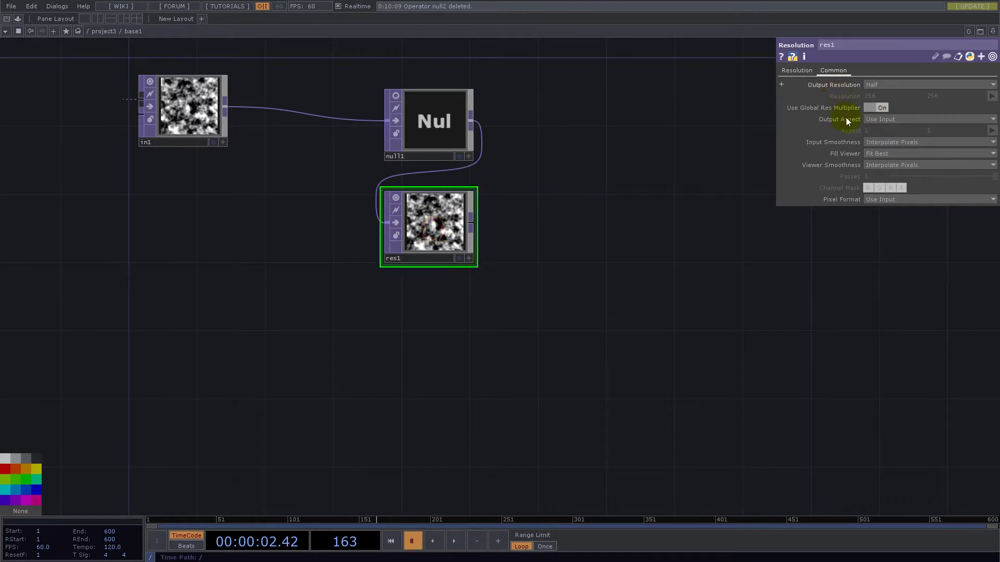
{"action": "left_click", "coordinate": [888, 143]}
{"action": "left_click", "coordinate": [884, 151]}
{"action": "left_click", "coordinate": [890, 164]}
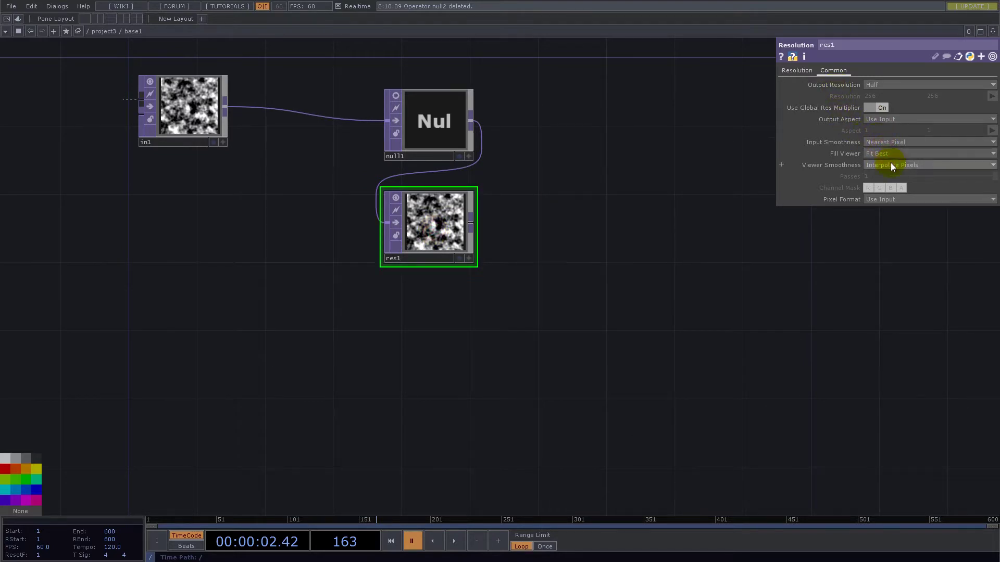
{"action": "left_click", "coordinate": [891, 174]}
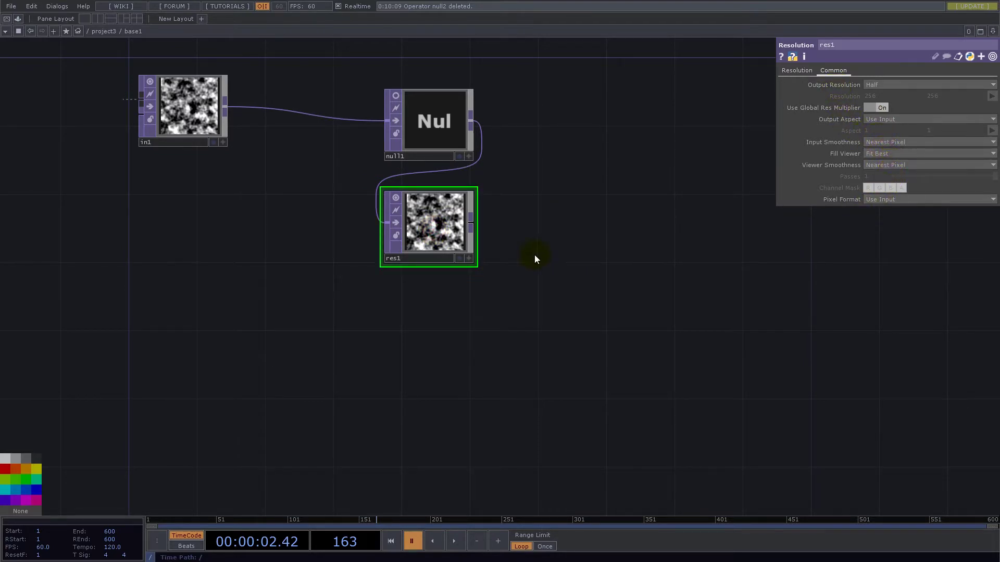
Check the Resolution TOP's pixel size in its info display
{"action": "middle_click_drag", "start_coordinate": [446, 234], "coordinate": [471, 242]}
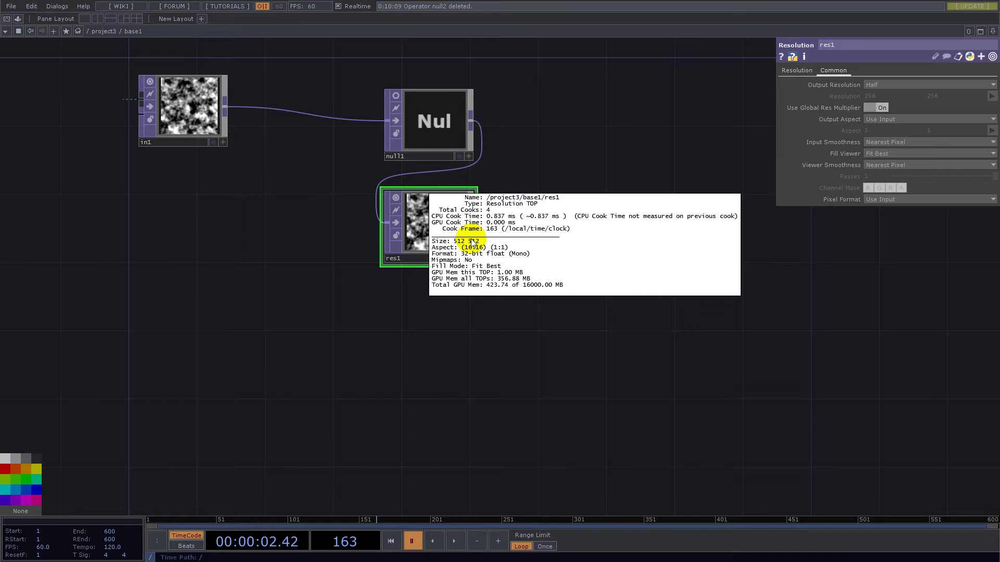
{"action": "middle_click_drag", "start_coordinate": [471, 241], "coordinate": [473, 246]}
{"action": "middle_click_drag", "start_coordinate": [473, 246], "coordinate": [521, 184]}
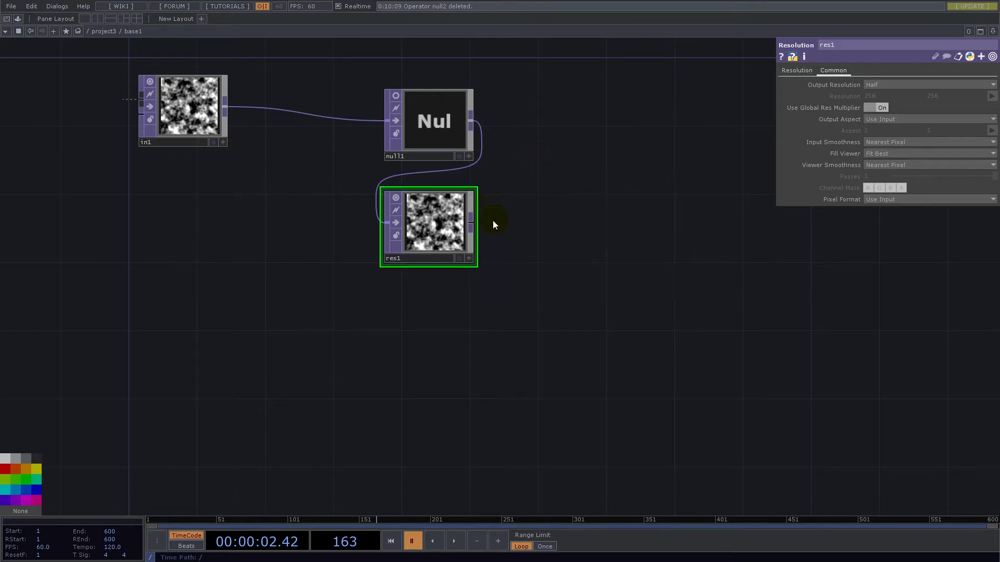
Copy the Resolution TOP and paste seven duplicates in a column below it, up to res8
{"action": "scroll", "coordinate": [494, 224], "scroll_direction": "down", "scroll_amount": 3}
{"action": "scroll", "coordinate": [463, 223], "scroll_direction": "up", "scroll_amount": 3}
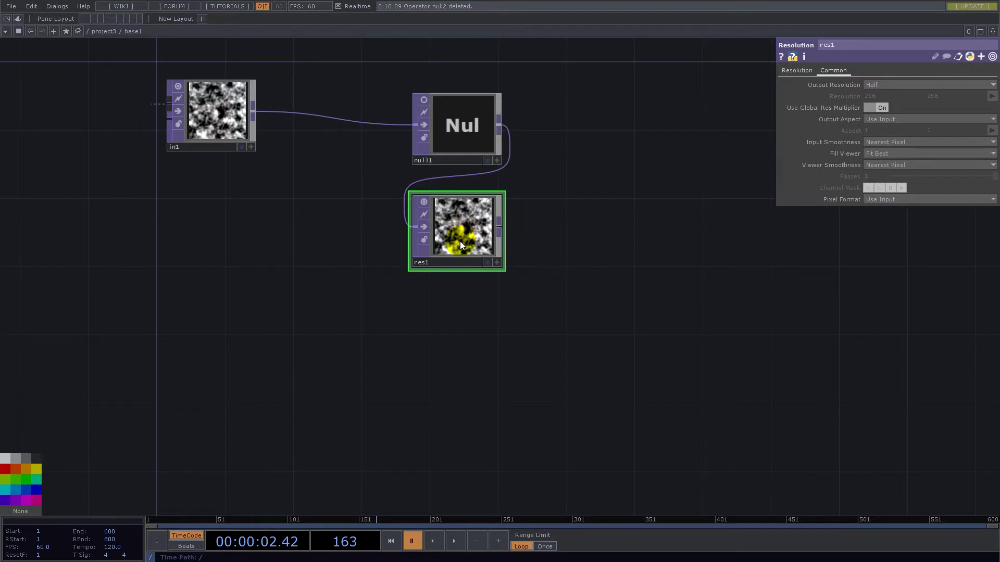
{"action": "scroll", "coordinate": [468, 245], "scroll_direction": "down", "scroll_amount": 3}
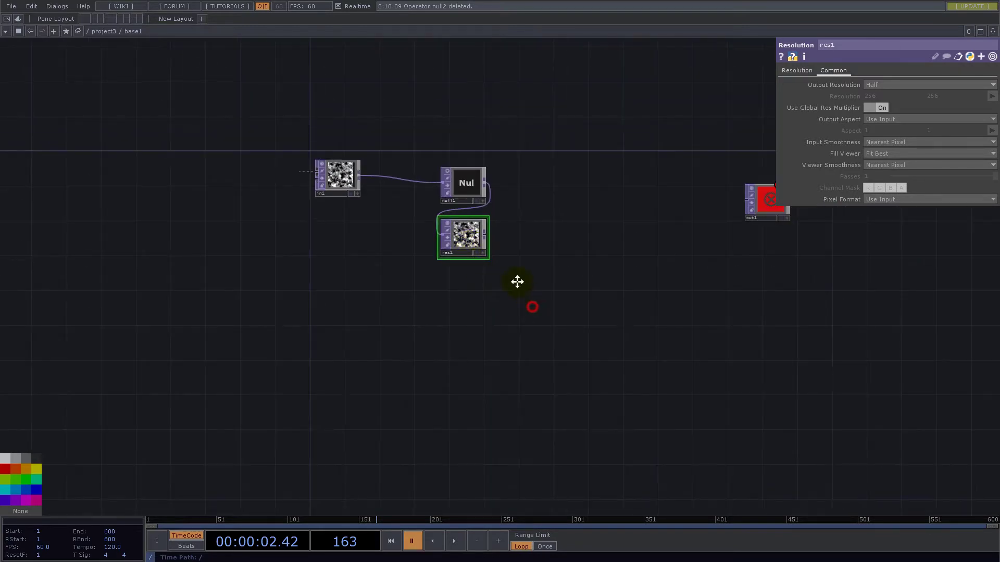
{"action": "middle_click_drag", "start_coordinate": [517, 282], "coordinate": [501, 253]}
{"action": "left_click_drag", "start_coordinate": [538, 263], "coordinate": [405, 204]}
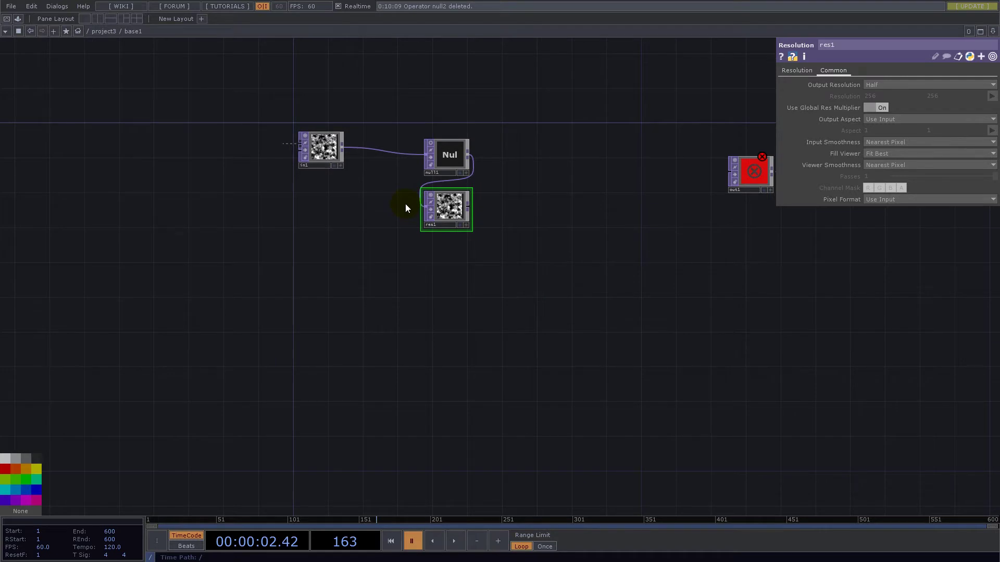
{"action": "key", "text": "ctrl+c"}
{"action": "key", "text": "ctrl+v"}
{"action": "key", "text": "ctrl+v"}
{"action": "key", "text": "ctrl+v"}
{"action": "key", "text": "ctrl+v"}
{"action": "key", "text": "ctrl+v"}
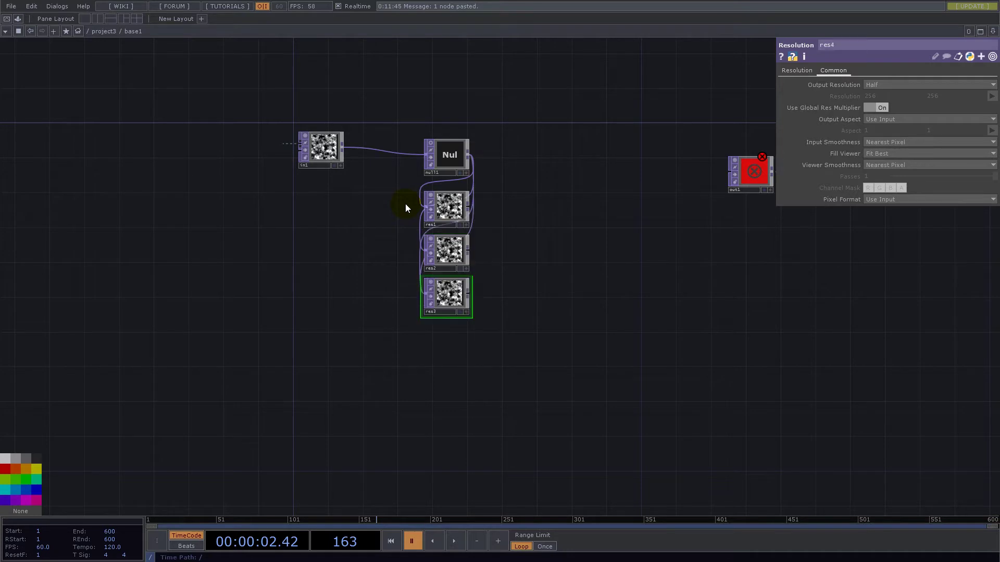
{"action": "key", "text": "ctrl+v"}
{"action": "key", "text": "ctrl+v"}
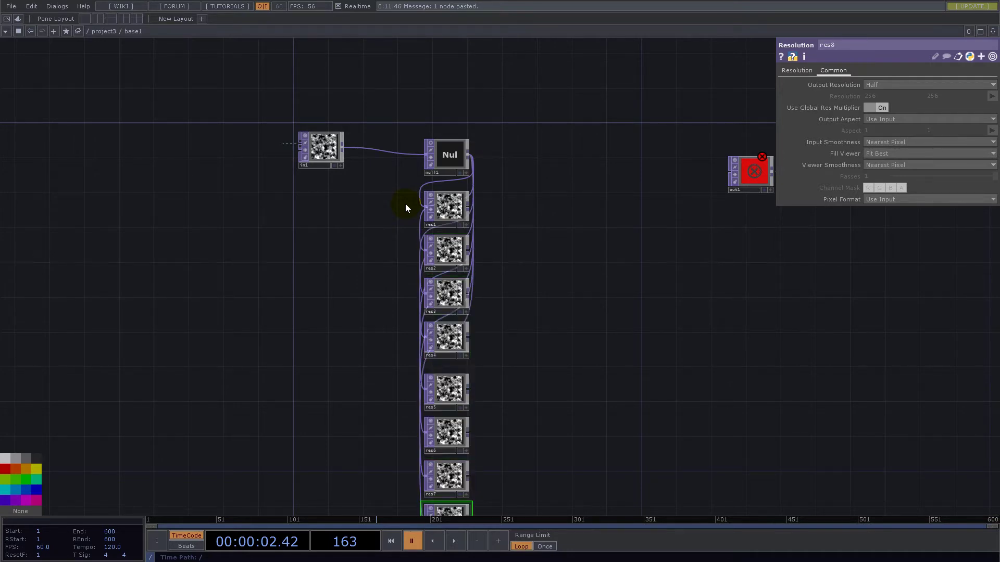
Connect res1's output to res2's input and res2's output to res3's input, replacing their links from the null
{"action": "scroll", "coordinate": [414, 205], "scroll_direction": "up", "scroll_amount": 3}
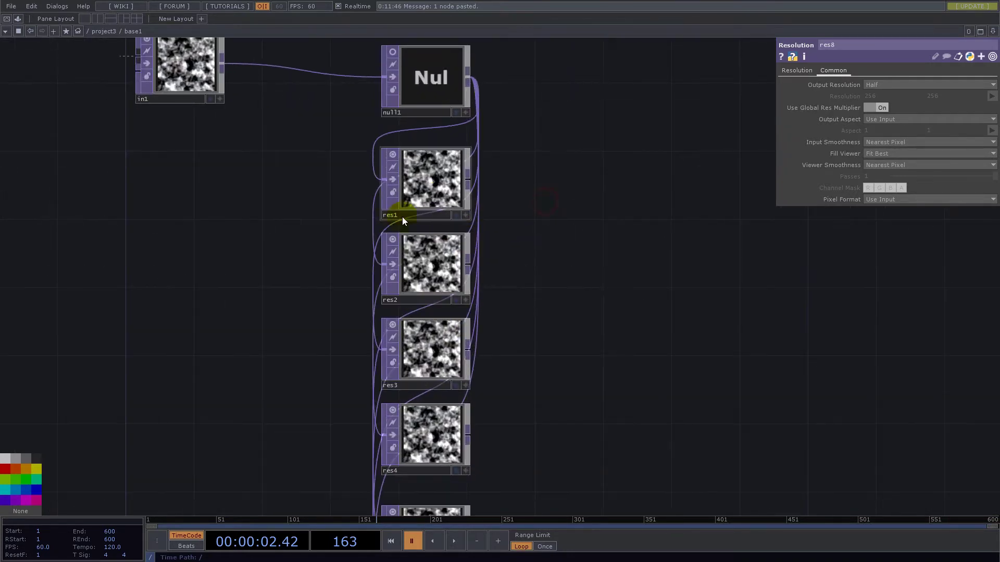
{"action": "scroll", "coordinate": [402, 217], "scroll_direction": "up", "scroll_amount": 2}
{"action": "left_click", "coordinate": [500, 162]}
{"action": "left_click", "coordinate": [365, 276]}
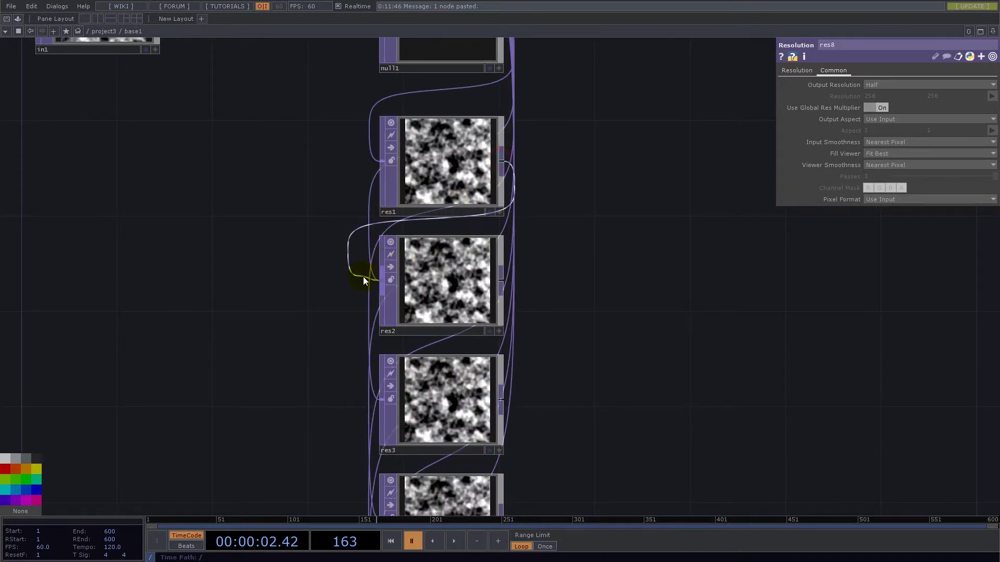
{"action": "left_click_drag", "start_coordinate": [589, 301], "coordinate": [593, 196]}
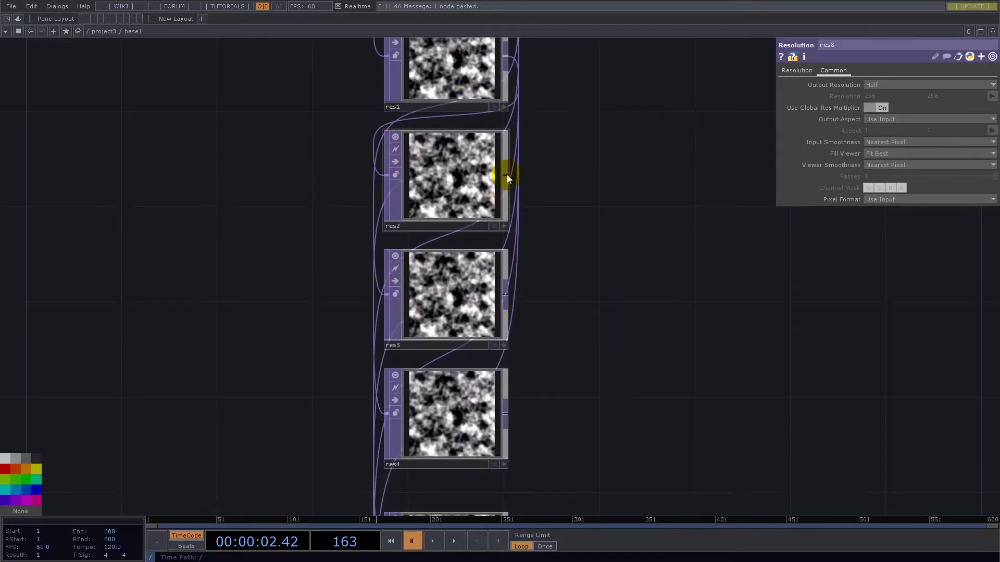
{"action": "left_click", "coordinate": [507, 174]}
{"action": "left_click", "coordinate": [379, 295]}
{"action": "left_click_drag", "start_coordinate": [552, 337], "coordinate": [583, 221]}
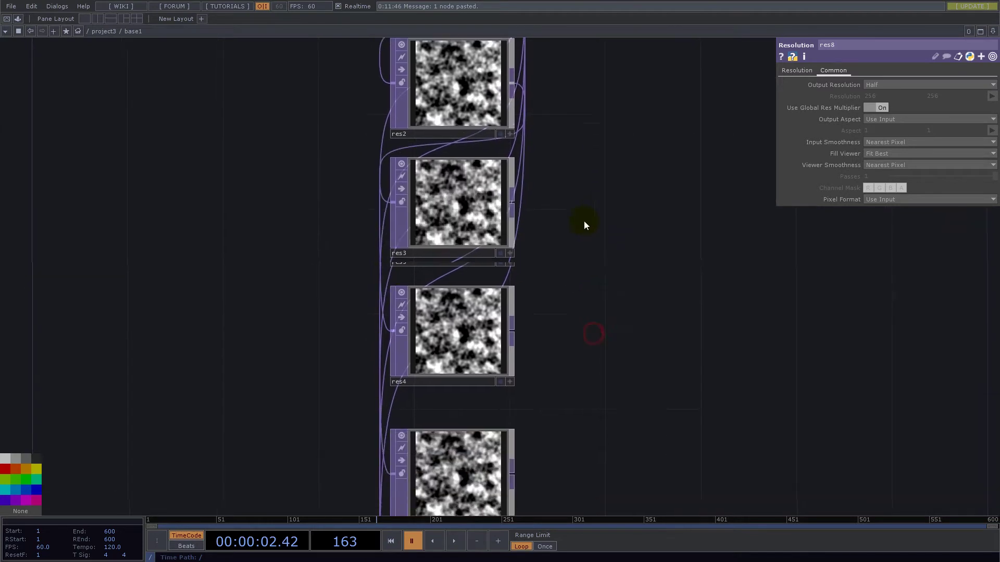
Connect res3's output to res4 and res4's output to res5, and inspect res5's pixels up close
{"action": "left_click", "coordinate": [509, 180]}
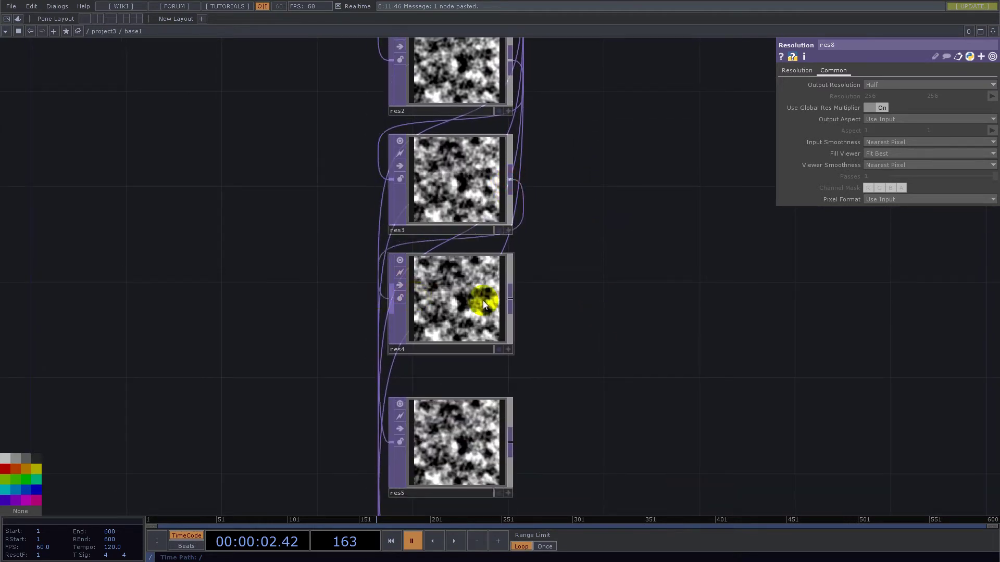
{"action": "left_click_drag", "start_coordinate": [597, 321], "coordinate": [612, 202]}
{"action": "left_click", "coordinate": [524, 178]}
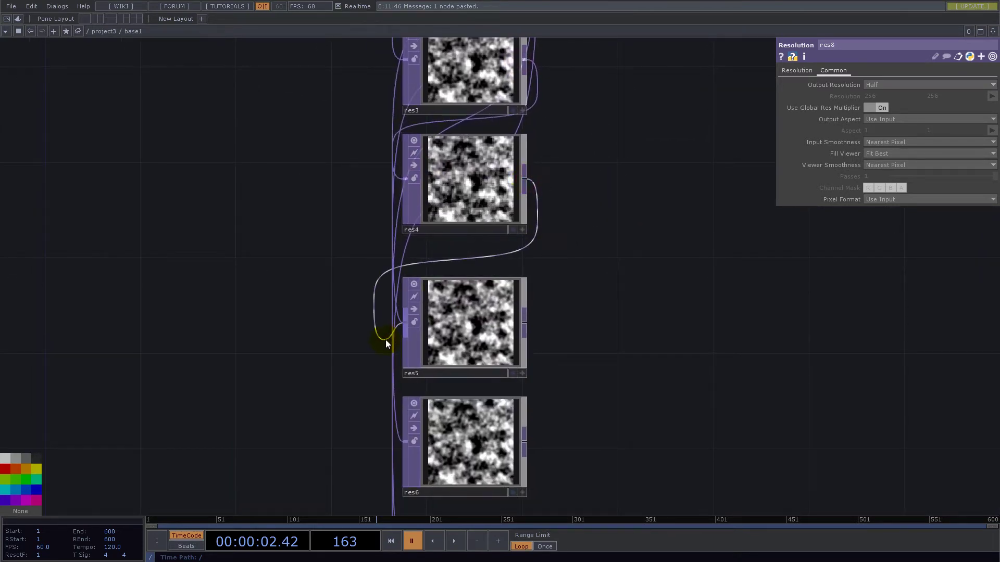
{"action": "left_click", "coordinate": [385, 339]}
{"action": "scroll", "coordinate": [473, 332], "scroll_direction": "up", "scroll_amount": 5}
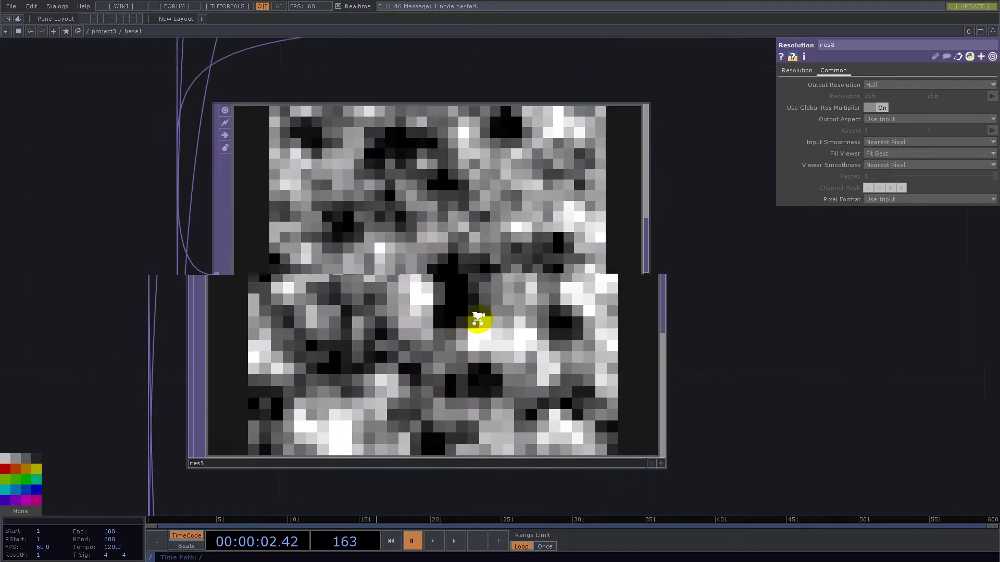
{"action": "scroll", "coordinate": [478, 318], "scroll_direction": "down", "scroll_amount": 5}
Continue the chain by connecting res5 to res6, res6 to res7 and res7 to res8
{"action": "left_click", "coordinate": [544, 299]}
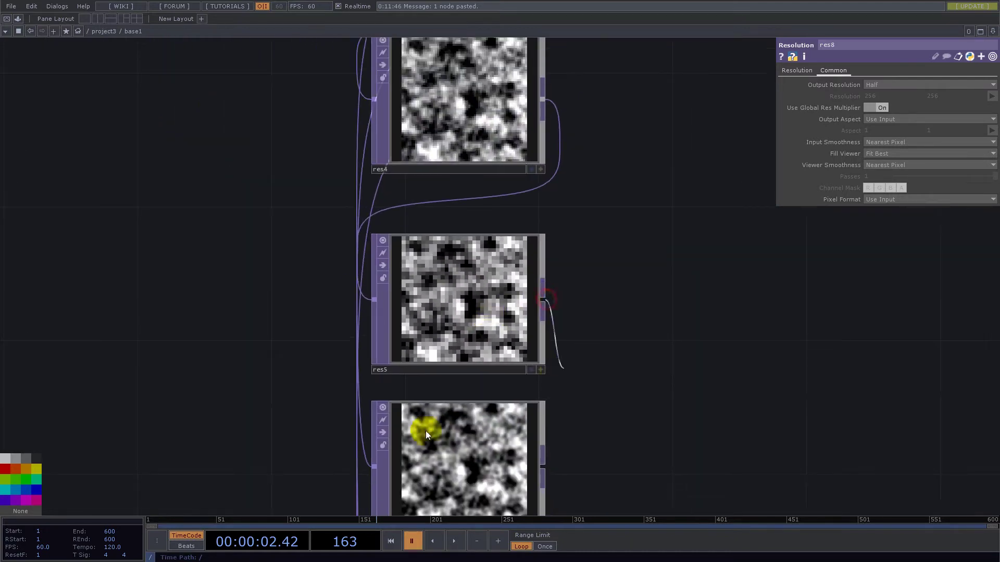
{"action": "left_click", "coordinate": [367, 460]}
{"action": "left_click_drag", "start_coordinate": [703, 439], "coordinate": [670, 161]}
{"action": "left_click", "coordinate": [508, 203]}
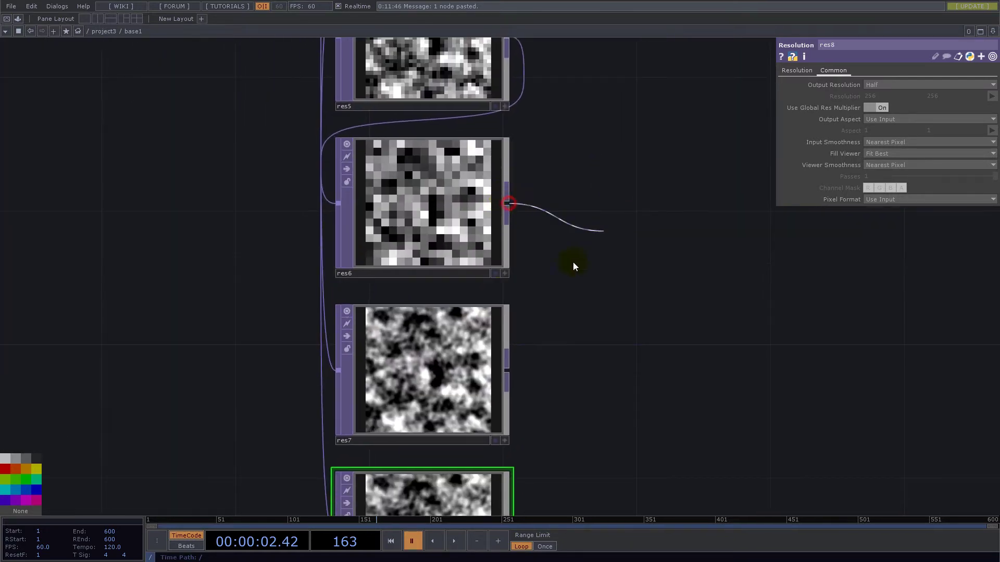
{"action": "left_click", "coordinate": [339, 370]}
{"action": "left_click_drag", "start_coordinate": [645, 404], "coordinate": [566, 122]}
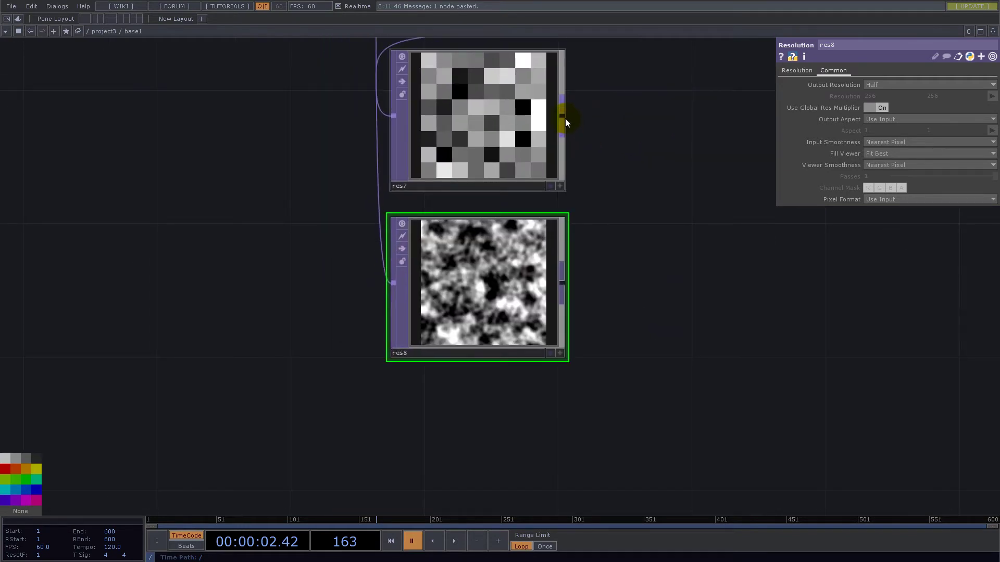
{"action": "left_click", "coordinate": [562, 116]}
{"action": "left_click", "coordinate": [393, 283]}
{"action": "left_click_drag", "start_coordinate": [664, 352], "coordinate": [660, 316]}
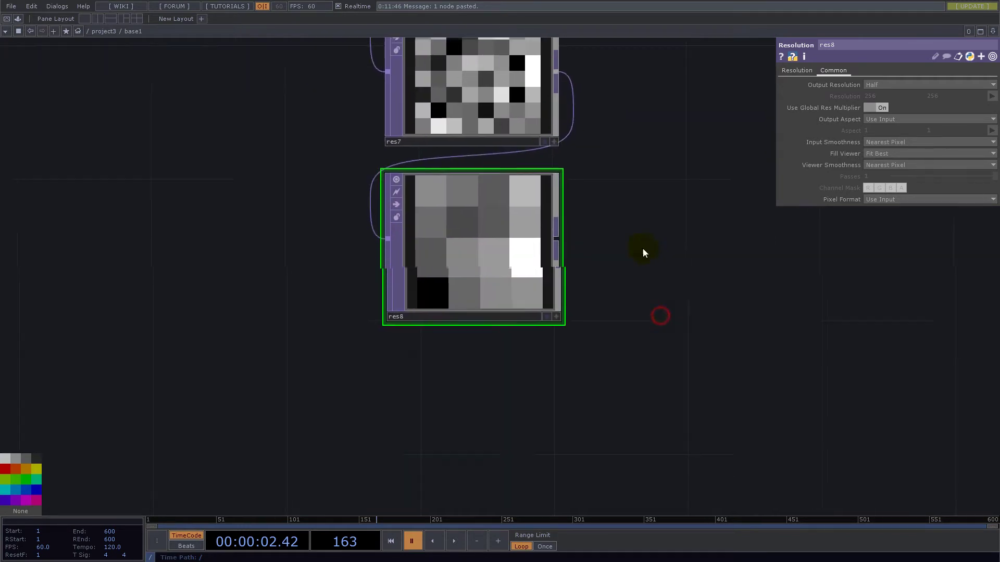
Paste one more Resolution TOP as res9 below res8 and connect res8's output to its input
{"action": "left_click", "coordinate": [483, 241]}
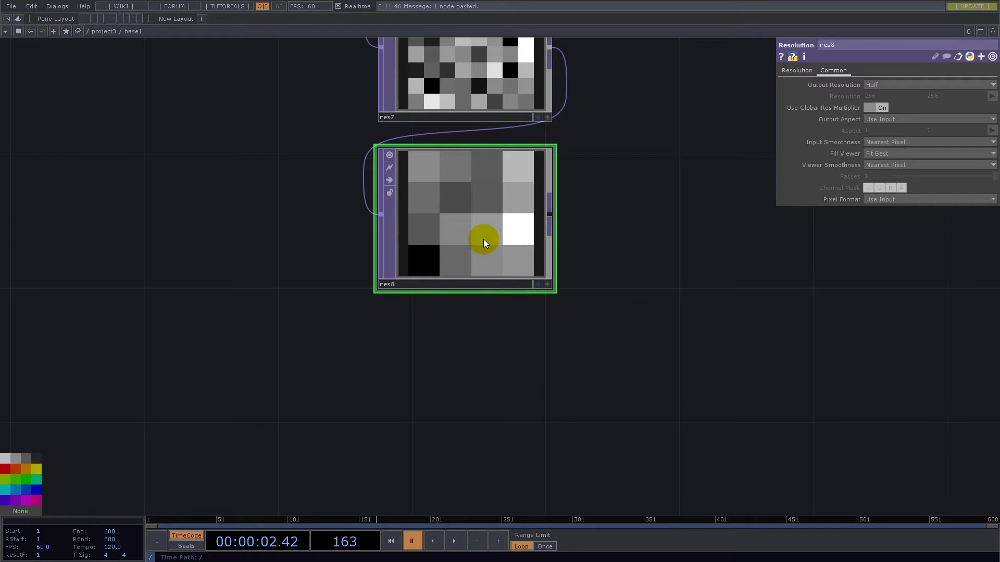
{"action": "key", "text": "ctrl+v"}
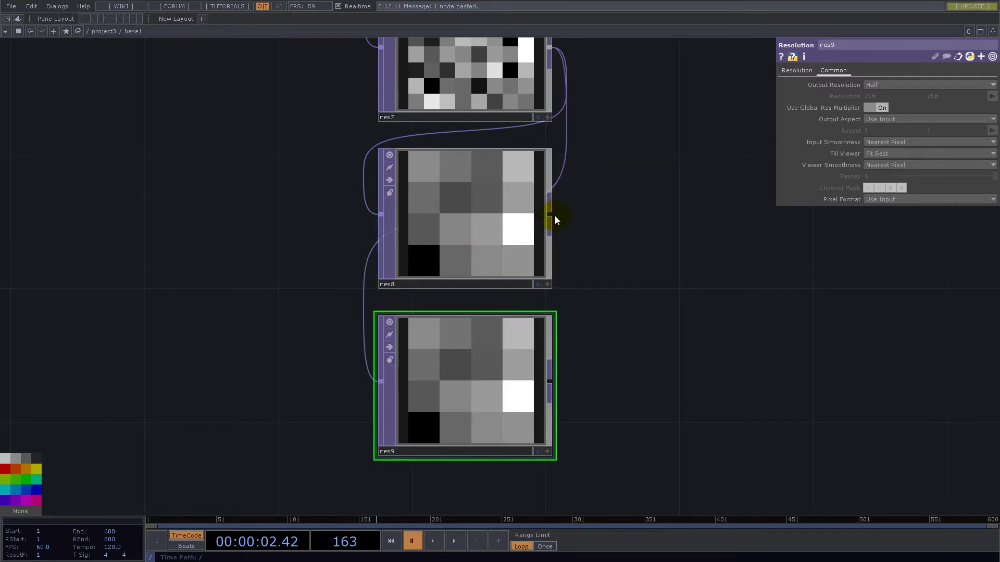
{"action": "left_click", "coordinate": [553, 215]}
{"action": "left_click", "coordinate": [360, 363]}
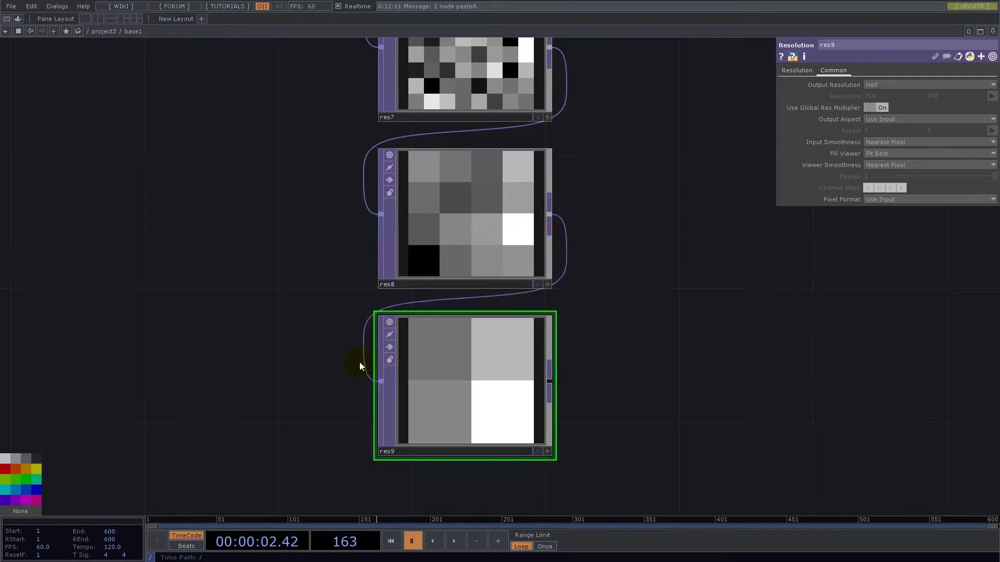
{"action": "left_click", "coordinate": [479, 394]}
{"action": "scroll", "coordinate": [479, 394], "scroll_direction": "down", "scroll_amount": 5}
{"action": "scroll", "coordinate": [484, 392], "scroll_direction": "down", "scroll_amount": 5}
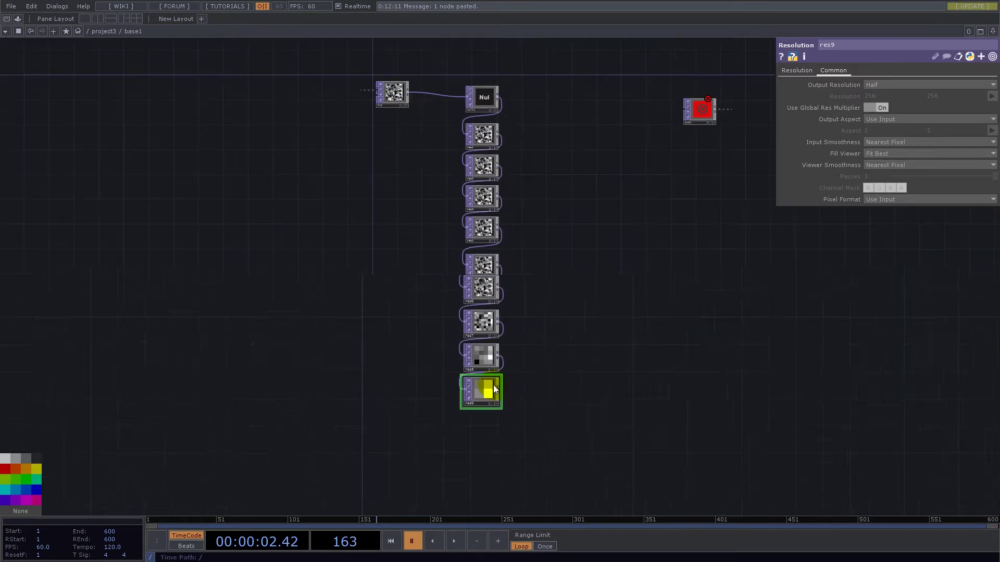
{"action": "scroll", "coordinate": [498, 101], "scroll_direction": "up", "scroll_amount": 5}
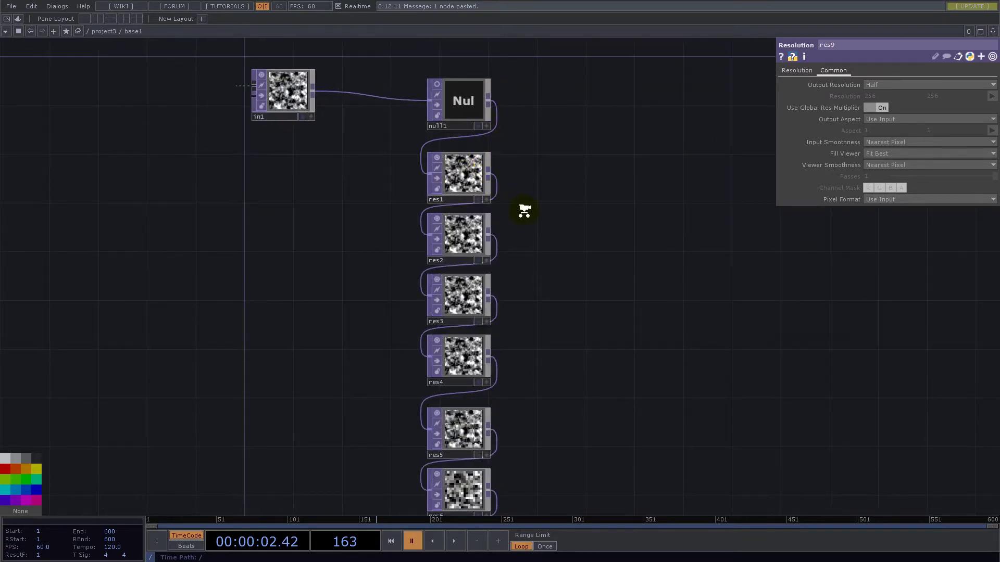
Add a Composite TOP between the Resolution TOP chain and out1
{"action": "scroll", "coordinate": [522, 212], "scroll_direction": "down", "scroll_amount": 3}
{"action": "key", "text": "h"}
{"action": "key", "text": "Tab"}
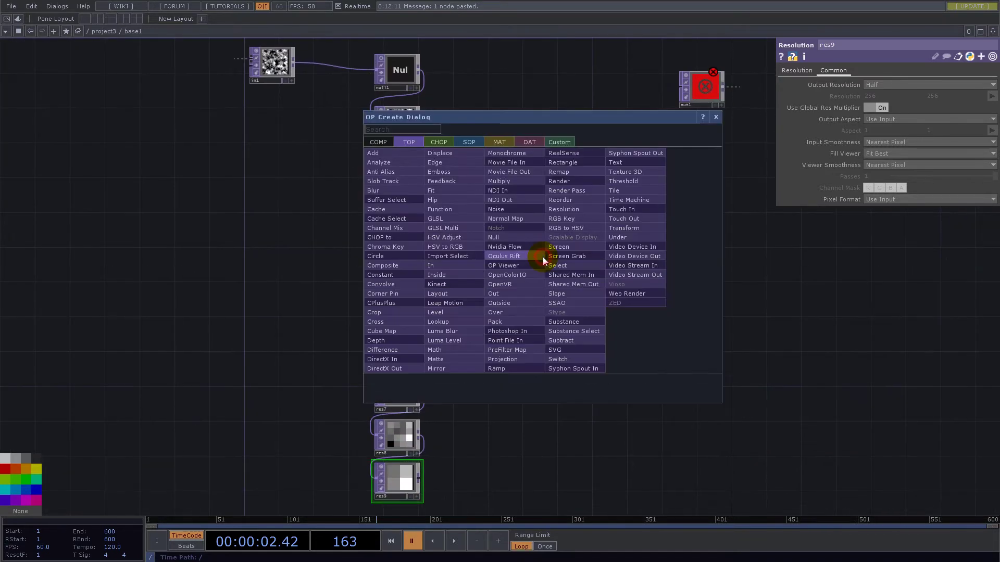
{"action": "type", "text": "com"}
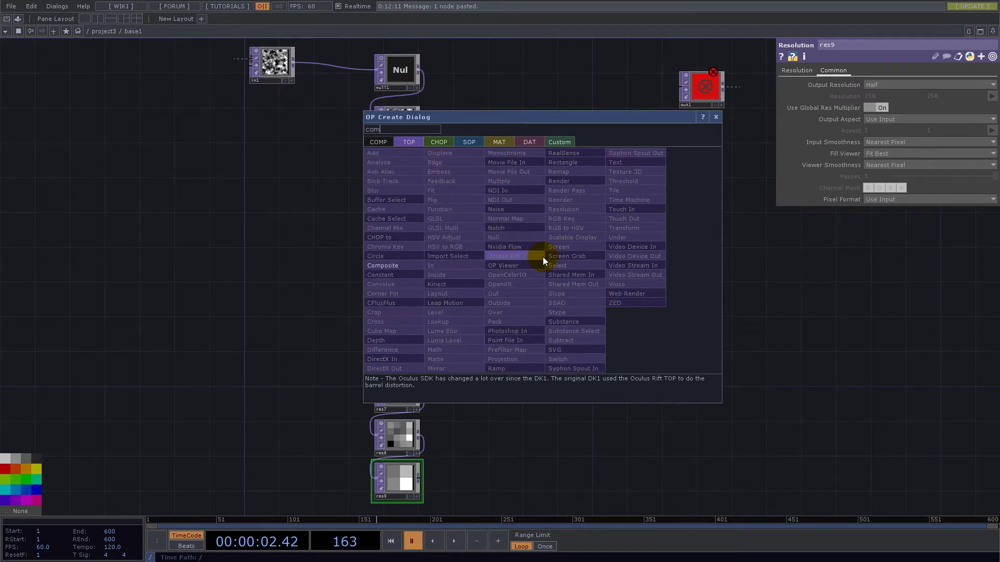
{"action": "left_click", "coordinate": [399, 266]}
{"action": "left_click", "coordinate": [581, 251]}
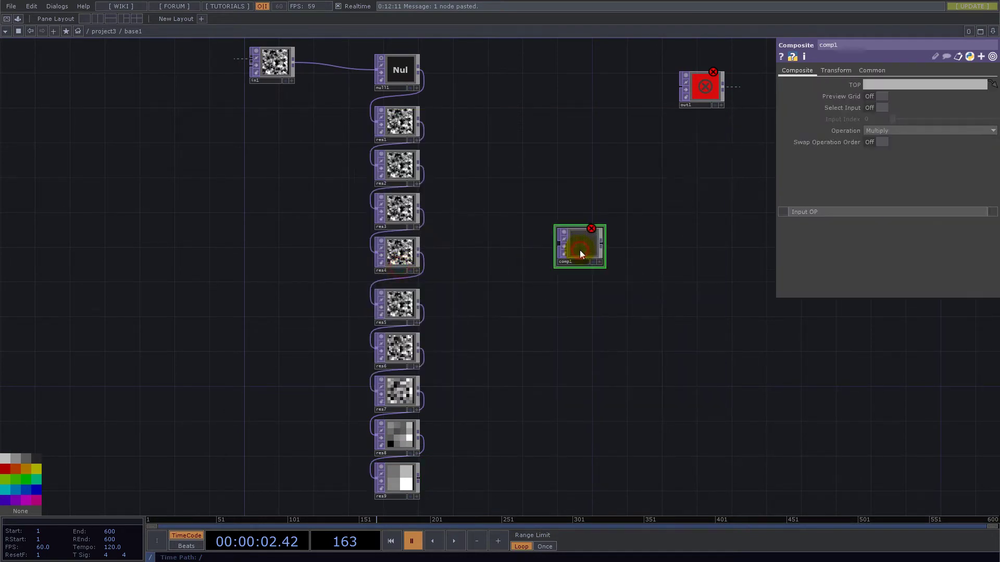
Select null1 and all nine Resolution TOPs together and connect their outputs to comp1's input
{"action": "scroll", "coordinate": [490, 139], "scroll_direction": "down", "scroll_amount": 4}
{"action": "left_click_drag", "start_coordinate": [486, 360], "coordinate": [451, 71]}
{"action": "scroll", "coordinate": [487, 91], "scroll_direction": "up", "scroll_amount": 4}
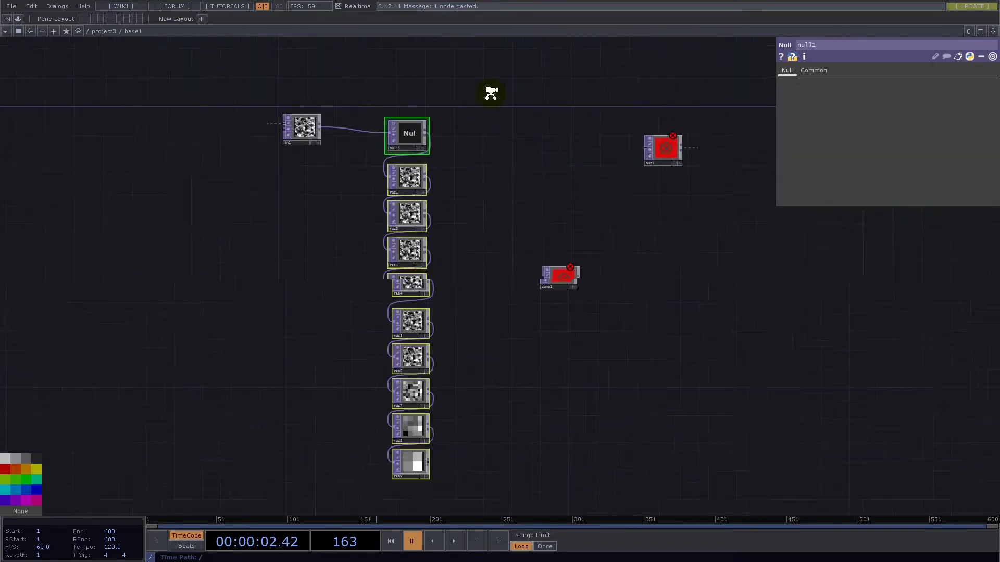
{"action": "left_click_drag", "start_coordinate": [413, 142], "coordinate": [545, 316]}
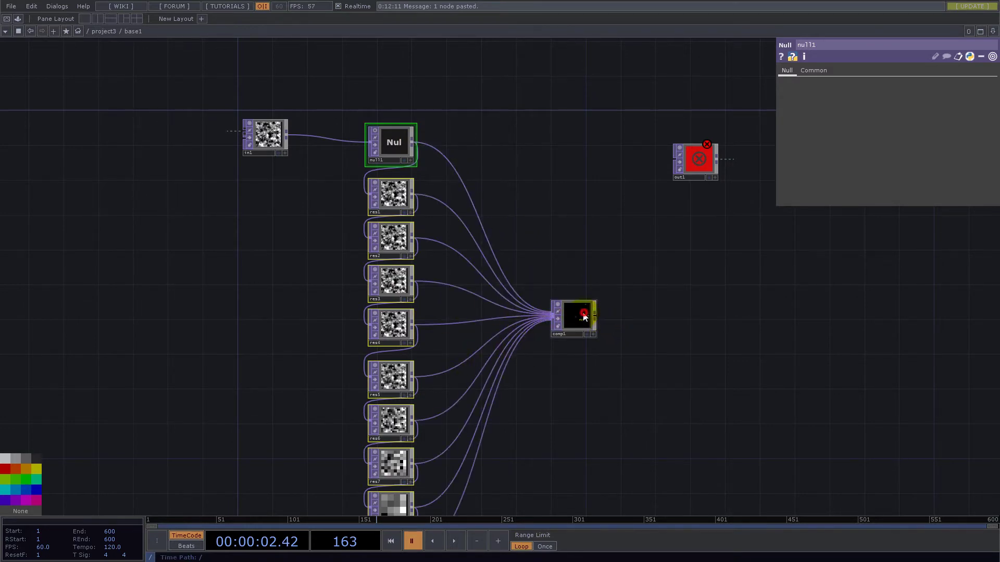
{"action": "scroll", "coordinate": [569, 326], "scroll_direction": "up", "scroll_amount": 5}
{"action": "scroll", "coordinate": [576, 339], "scroll_direction": "down", "scroll_amount": 3}
Set comp1's Fixed Layer to Input 1
{"action": "left_click", "coordinate": [536, 327]}
{"action": "scroll", "coordinate": [542, 321], "scroll_direction": "down", "scroll_amount": 3}
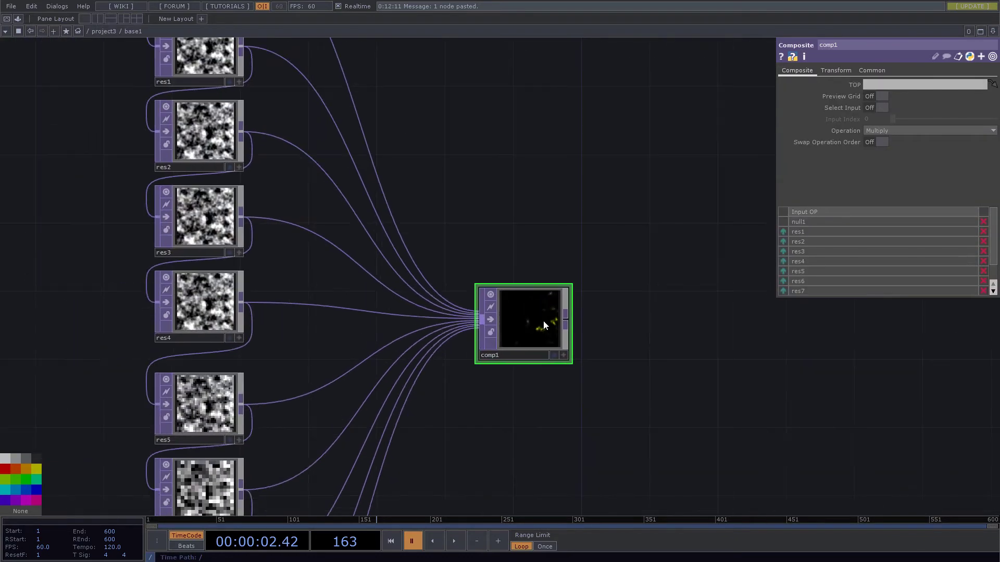
{"action": "left_click", "coordinate": [838, 70]}
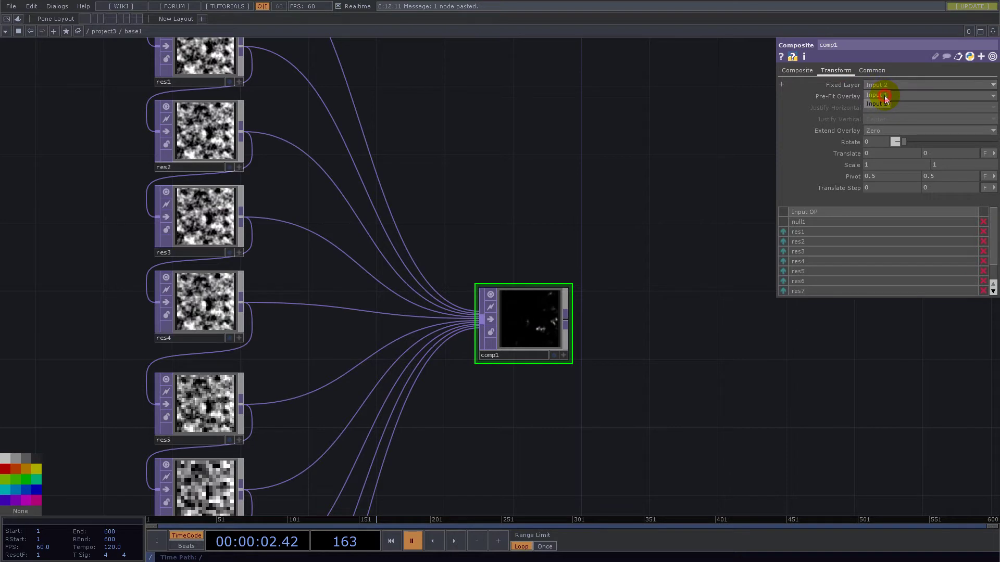
{"action": "middle_click", "coordinate": [533, 337]}
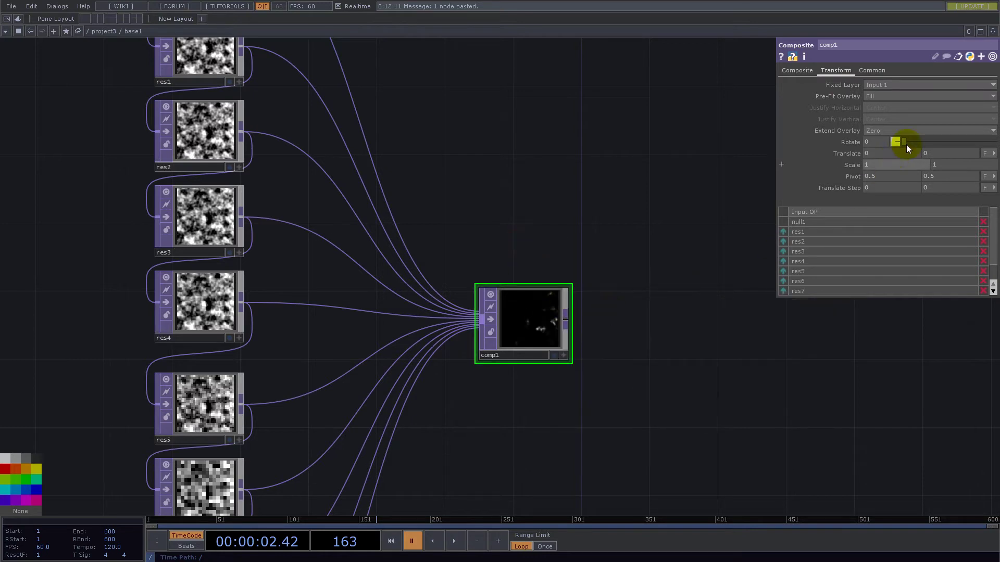
Set comp1's Input Smoothness and Viewer Smoothness to Nearest Pixel
{"action": "left_click", "coordinate": [873, 71]}
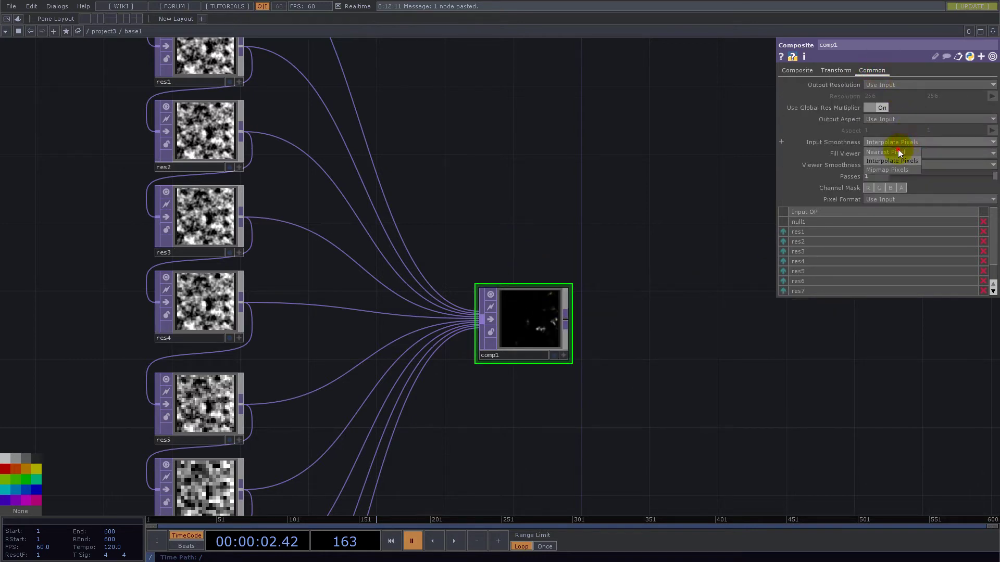
{"action": "left_click", "coordinate": [905, 165]}
{"action": "left_click", "coordinate": [890, 174]}
{"action": "scroll", "coordinate": [495, 281], "scroll_direction": "down", "scroll_amount": 5}
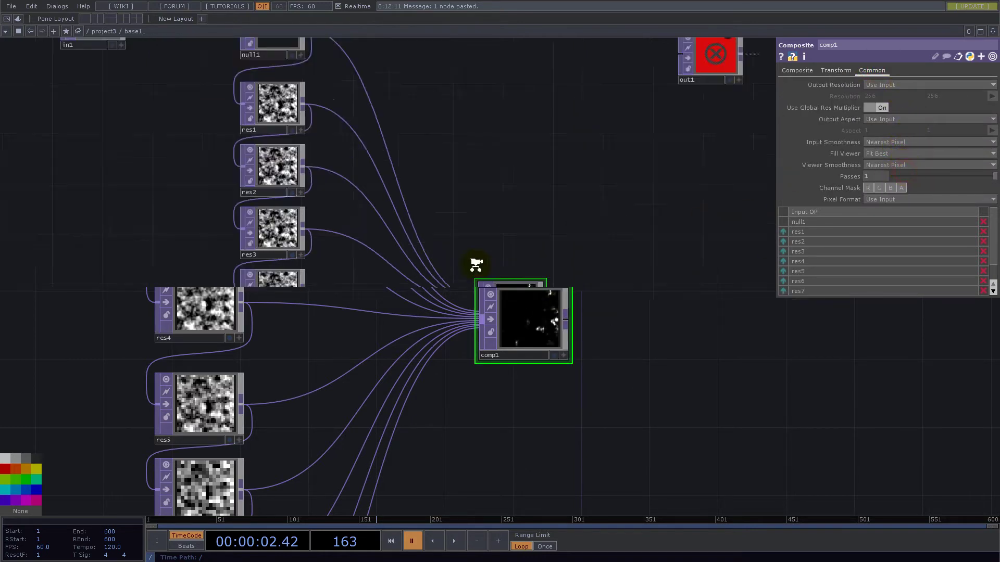
Connect comp1's output to out1 and move out1 down beside comp1
{"action": "left_click", "coordinate": [511, 284]}
{"action": "left_click", "coordinate": [545, 92]}
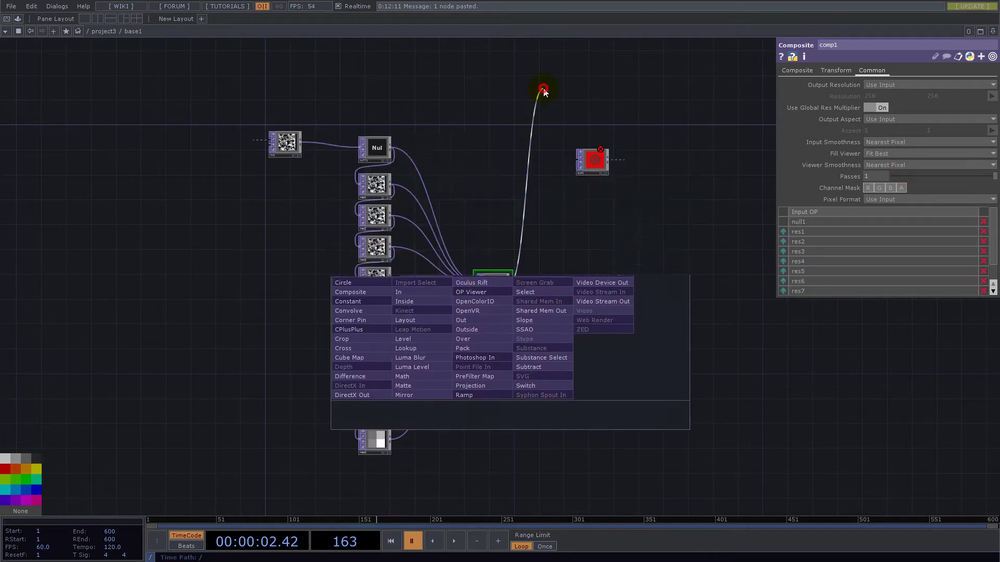
{"action": "left_click", "coordinate": [514, 283]}
{"action": "middle_click_drag", "start_coordinate": [536, 261], "coordinate": [561, 186]}
{"action": "left_click", "coordinate": [631, 59]}
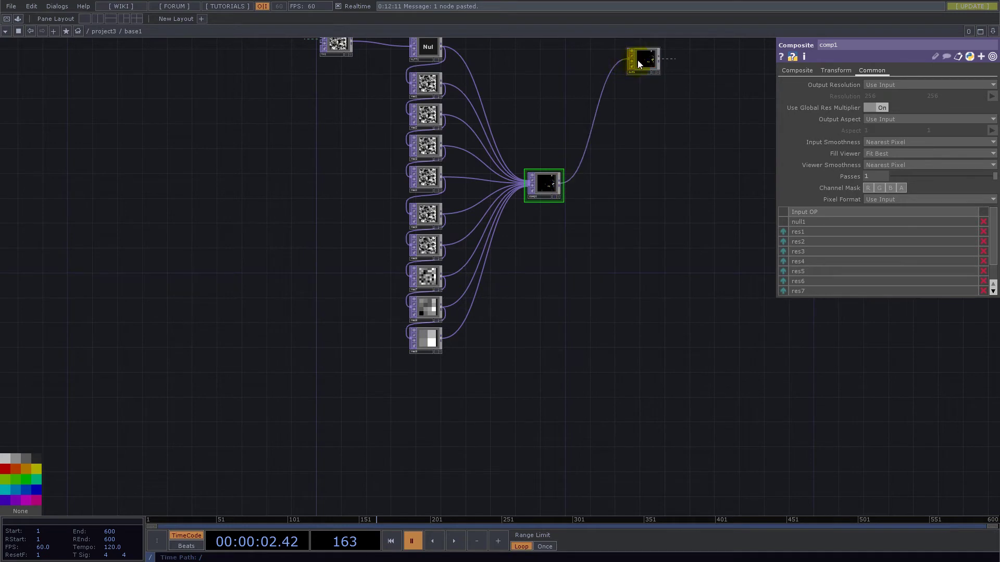
{"action": "key", "text": "ctrl+v"}
{"action": "left_click", "coordinate": [643, 172]}
Change comp1's compositing Operation to Minimum
{"action": "scroll", "coordinate": [573, 166], "scroll_direction": "up", "scroll_amount": 5}
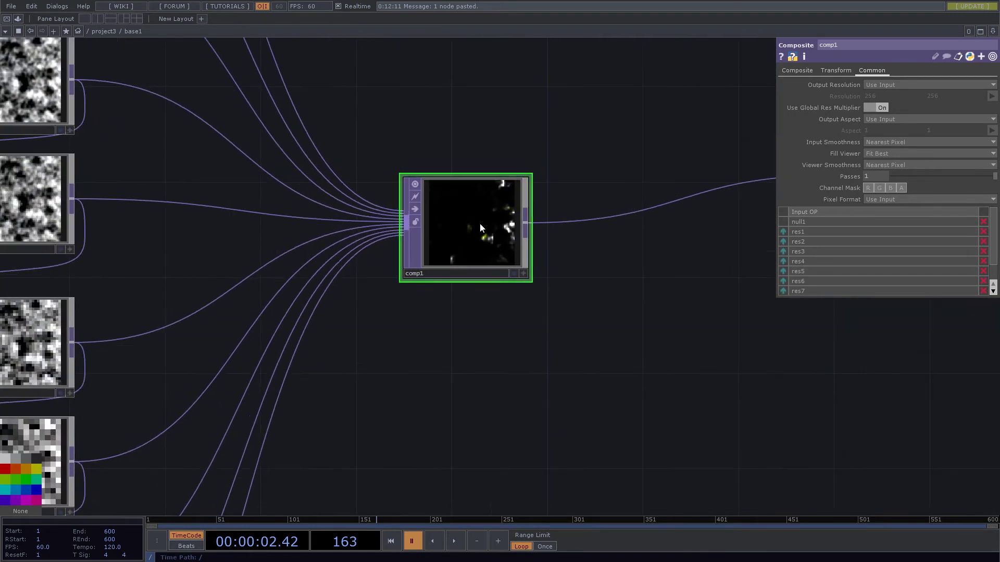
{"action": "left_click", "coordinate": [800, 71]}
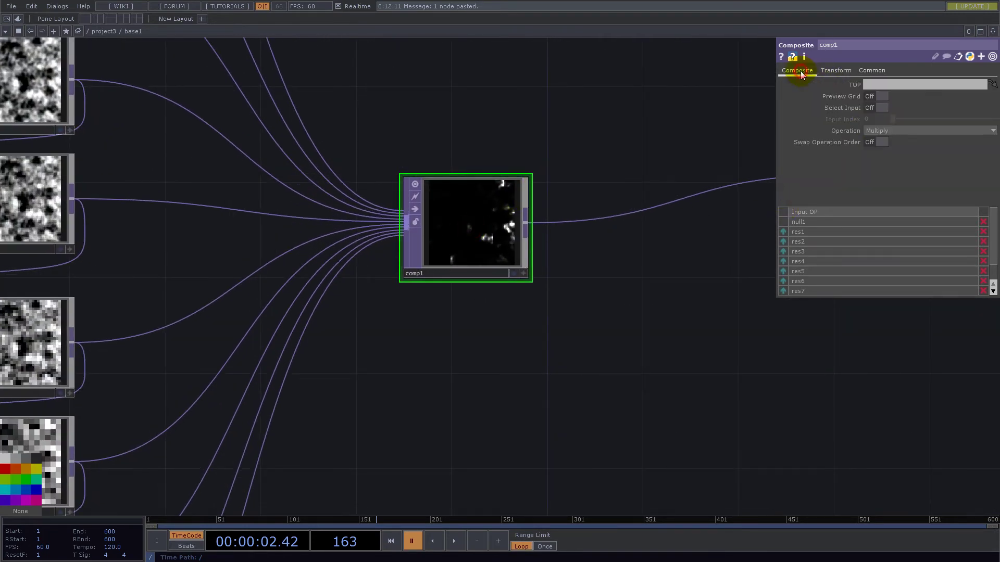
{"action": "left_click", "coordinate": [888, 131]}
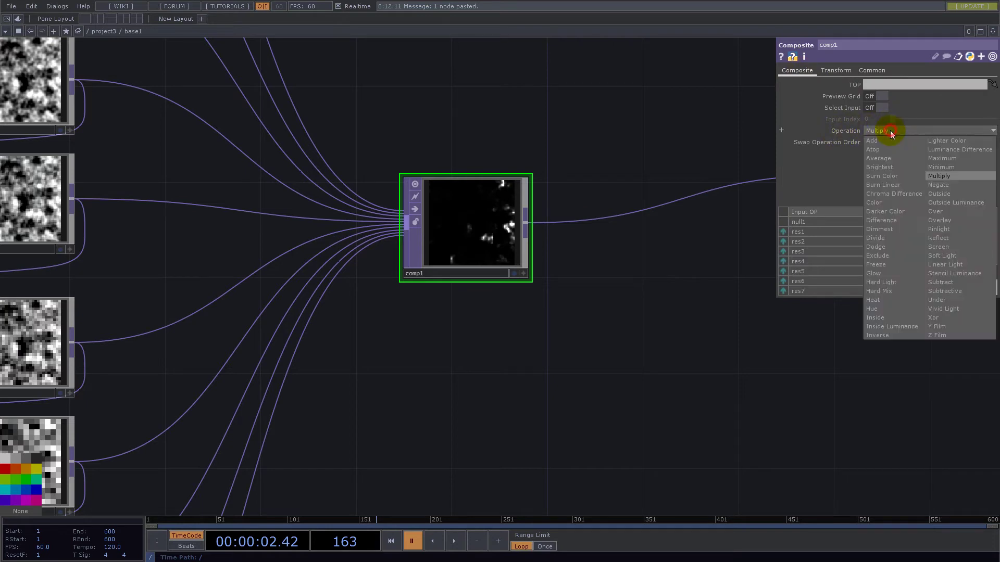
{"action": "left_click", "coordinate": [941, 167]}
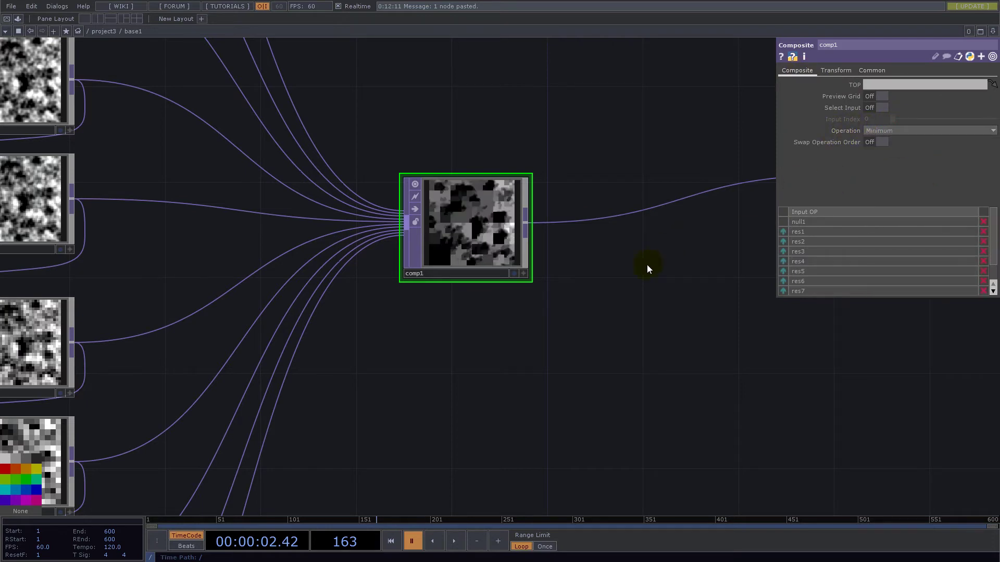
Leave base1 for the project3 network and display null1's output as the network background
{"action": "scroll", "coordinate": [585, 266], "scroll_direction": "down", "scroll_amount": 10}
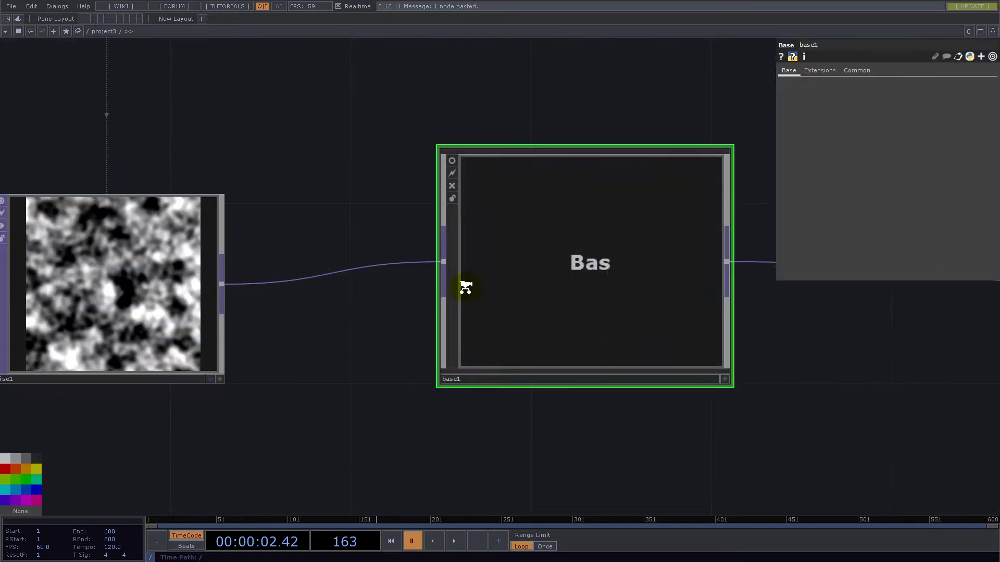
{"action": "scroll", "coordinate": [465, 287], "scroll_direction": "down", "scroll_amount": 5}
{"action": "left_click_drag", "start_coordinate": [661, 396], "coordinate": [585, 307]}
{"action": "scroll", "coordinate": [585, 308], "scroll_direction": "up", "scroll_amount": 6}
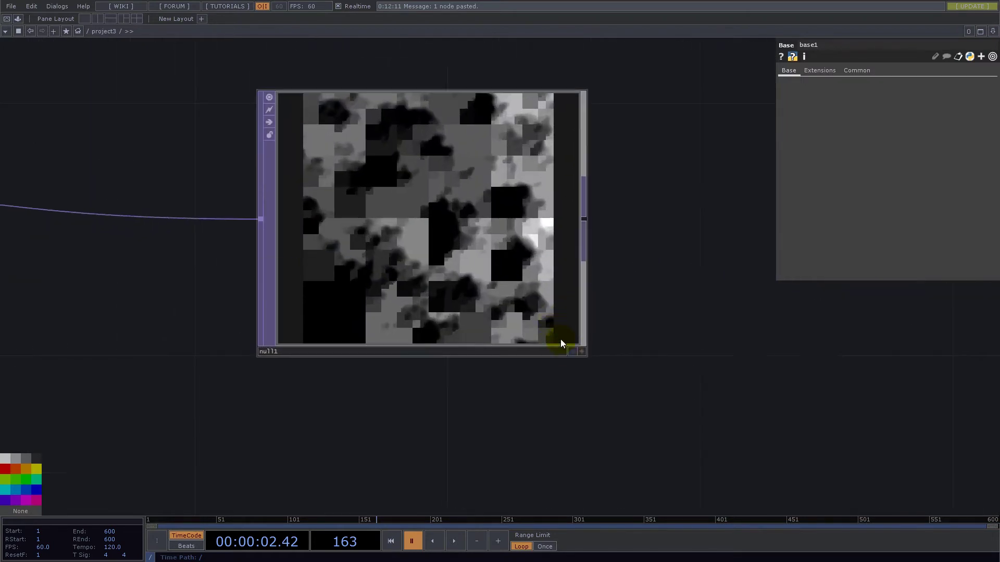
{"action": "left_click", "coordinate": [573, 351]}
{"action": "left_click_drag", "start_coordinate": [711, 397], "coordinate": [355, 442]}
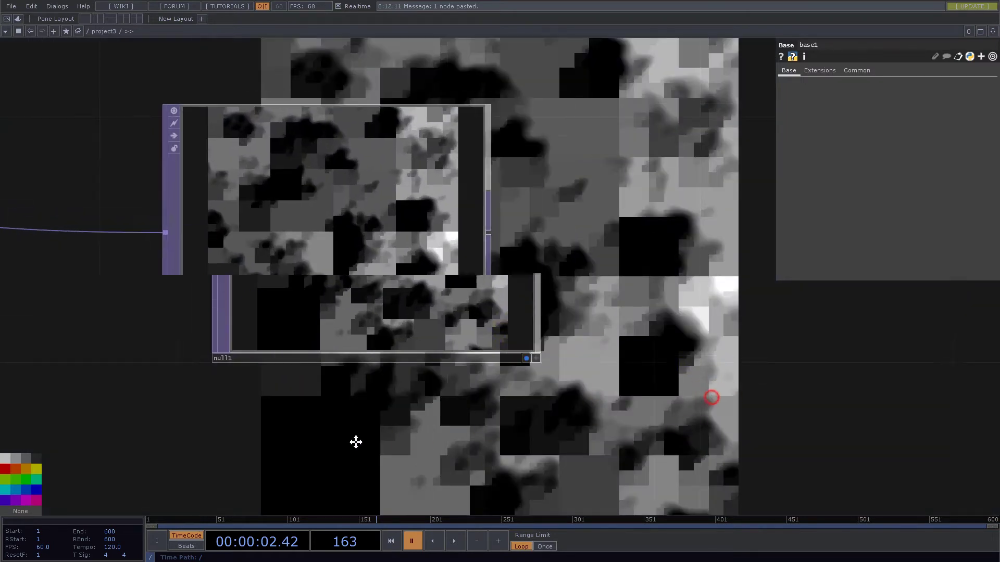
Move null1 further away from base1 and place a new Noise TOP between them
{"action": "scroll", "coordinate": [580, 430], "scroll_direction": "down", "scroll_amount": 3}
{"action": "scroll", "coordinate": [810, 409], "scroll_direction": "down", "scroll_amount": 5}
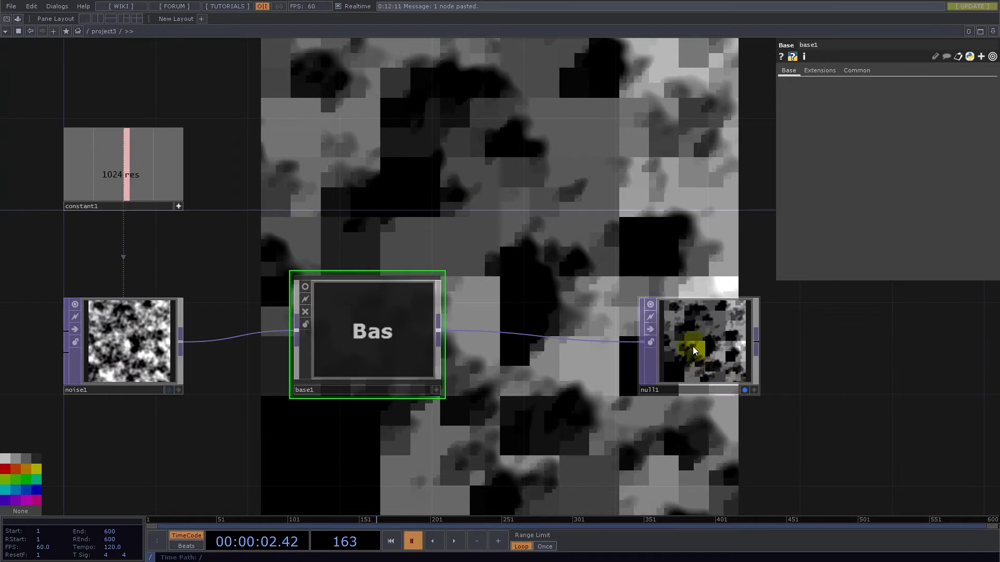
{"action": "left_click_drag", "start_coordinate": [693, 346], "coordinate": [876, 346]}
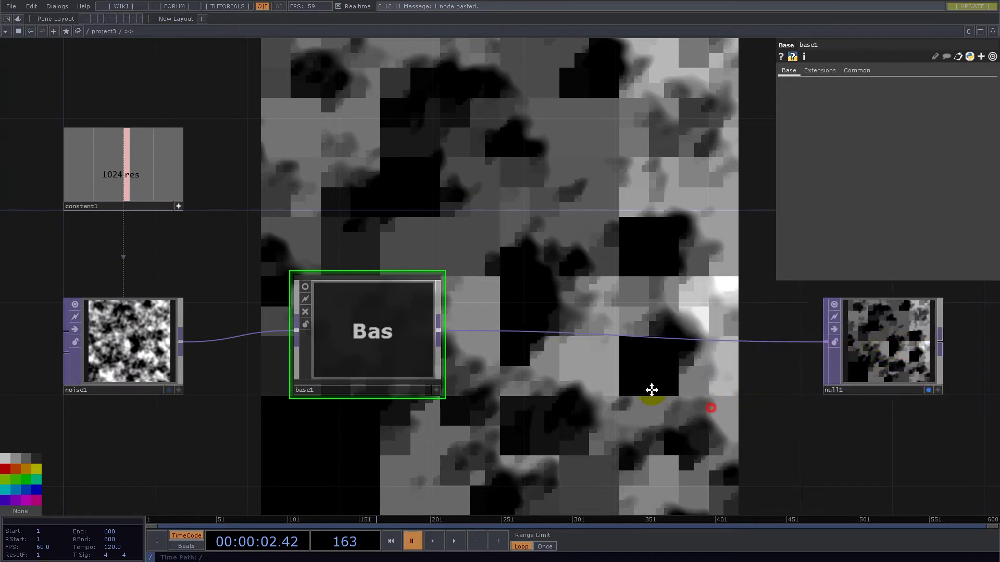
{"action": "left_click_drag", "start_coordinate": [651, 389], "coordinate": [576, 369]}
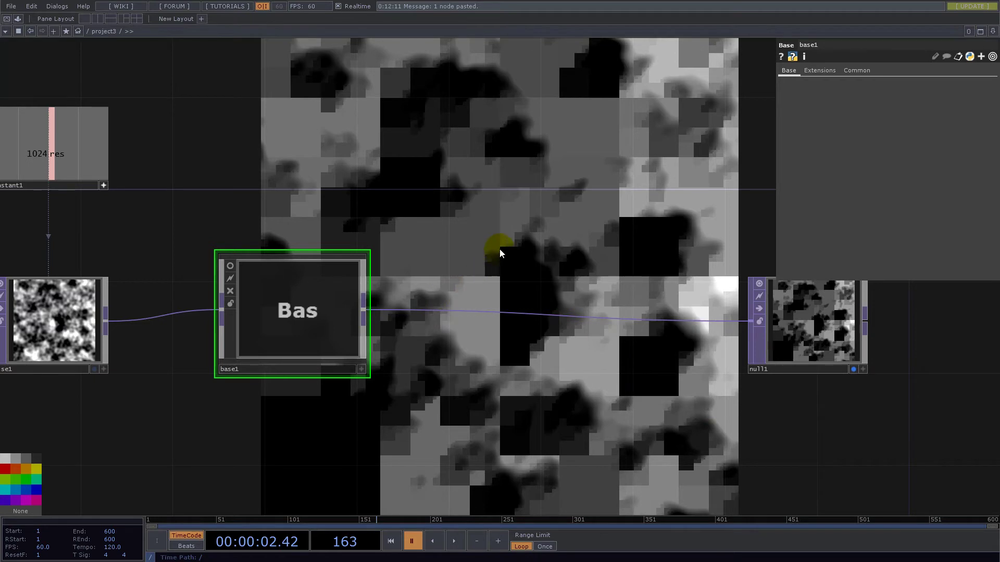
{"action": "key", "text": "Tab"}
{"action": "left_click", "coordinate": [453, 201]}
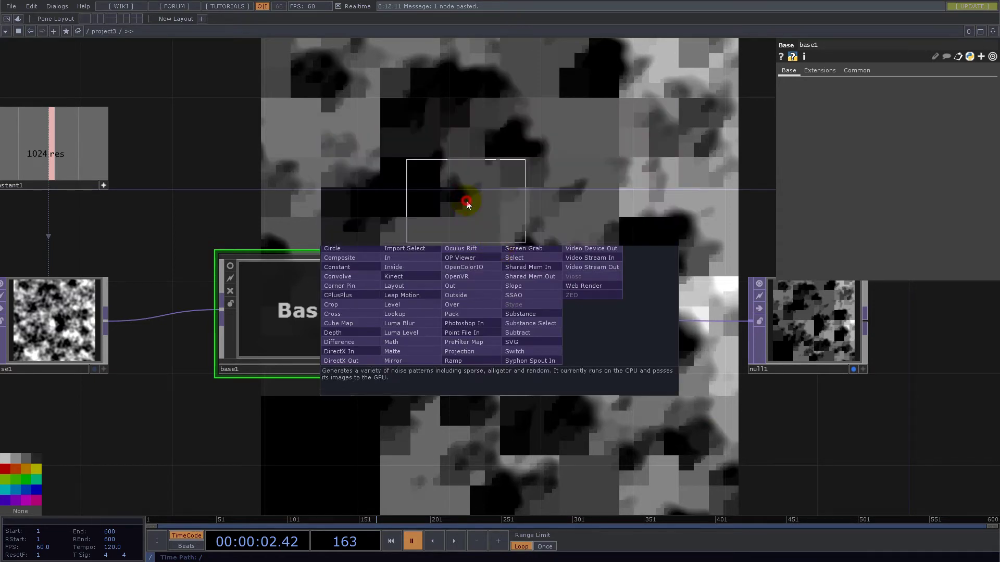
{"action": "left_click", "coordinate": [510, 226]}
Export constant1's res channel to noise2's Resolution and set its Pixel Format to 32-bit float (RGB)
{"action": "left_click_drag", "start_coordinate": [63, 155], "coordinate": [856, 96]}
{"action": "left_click", "coordinate": [904, 164]}
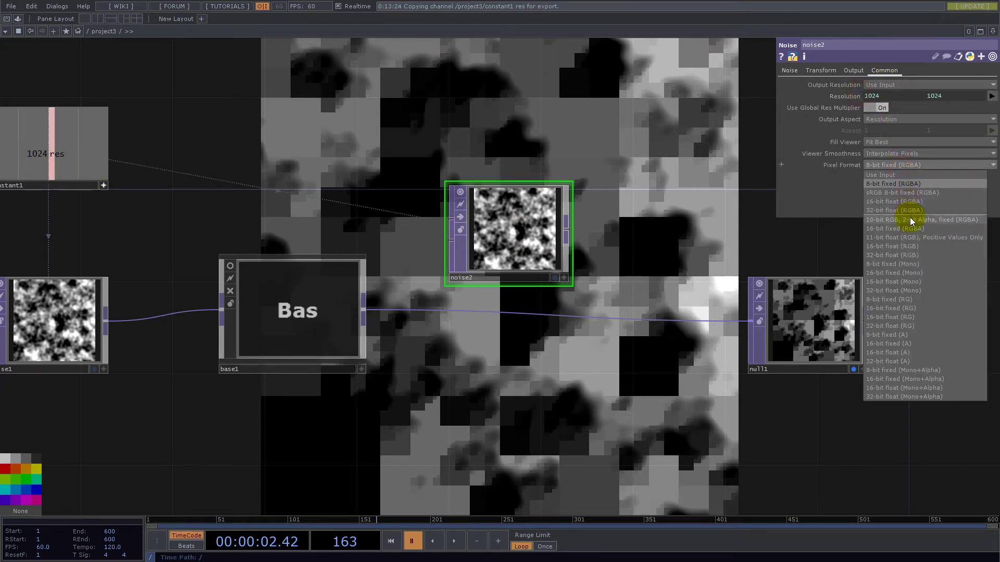
{"action": "left_click", "coordinate": [910, 254]}
Turn off Monochrome on noise2 and connect base1's output to noise2's input
{"action": "left_click", "coordinate": [789, 70]}
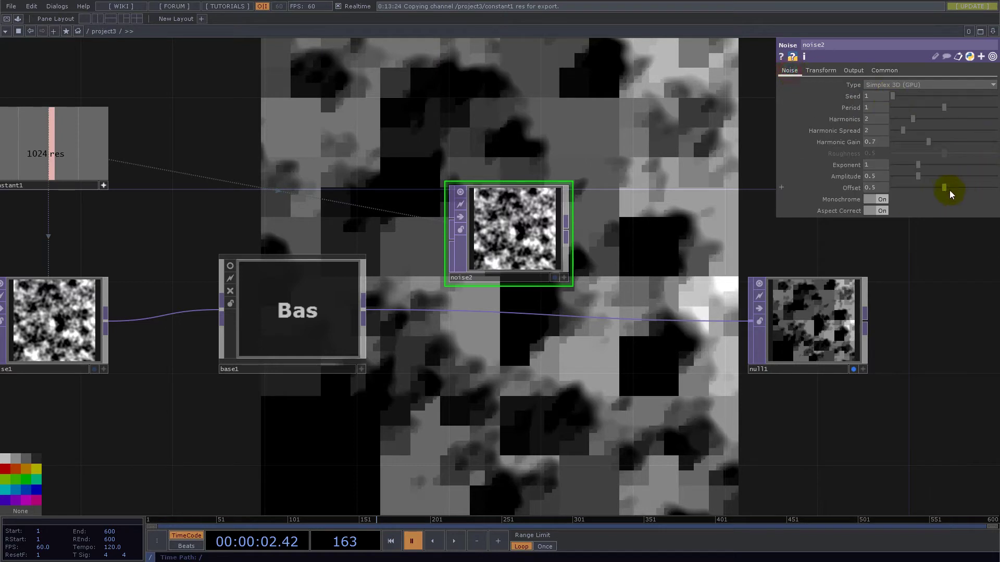
{"action": "left_click", "coordinate": [885, 200]}
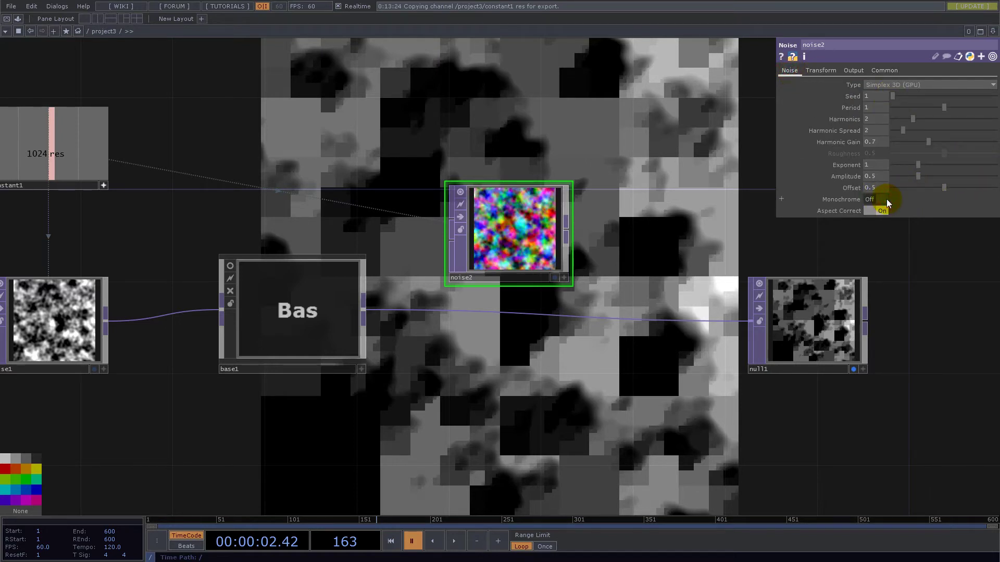
{"action": "left_click", "coordinate": [364, 308]}
{"action": "left_click", "coordinate": [446, 240]}
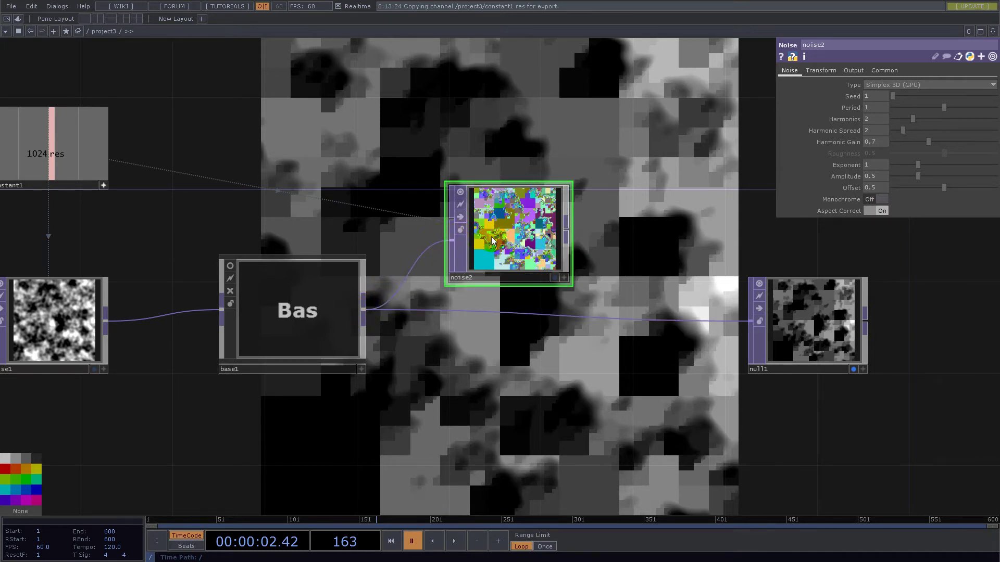
Connect noise2's output to null1 and line noise2 up between base1 and null1
{"action": "scroll", "coordinate": [501, 239], "scroll_direction": "up", "scroll_amount": 3}
{"action": "scroll", "coordinate": [552, 218], "scroll_direction": "down", "scroll_amount": 4}
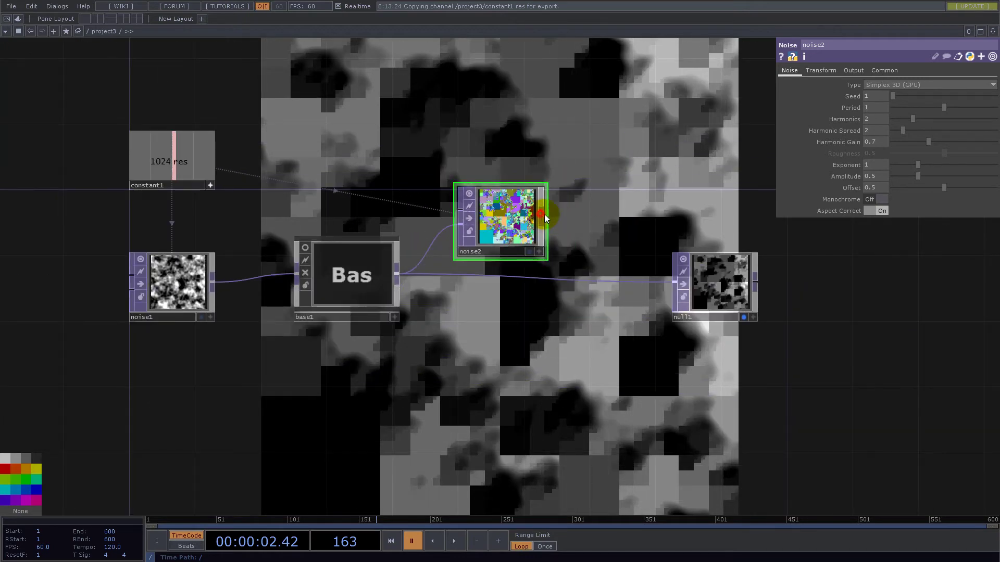
{"action": "left_click_drag", "start_coordinate": [544, 214], "coordinate": [891, 293]}
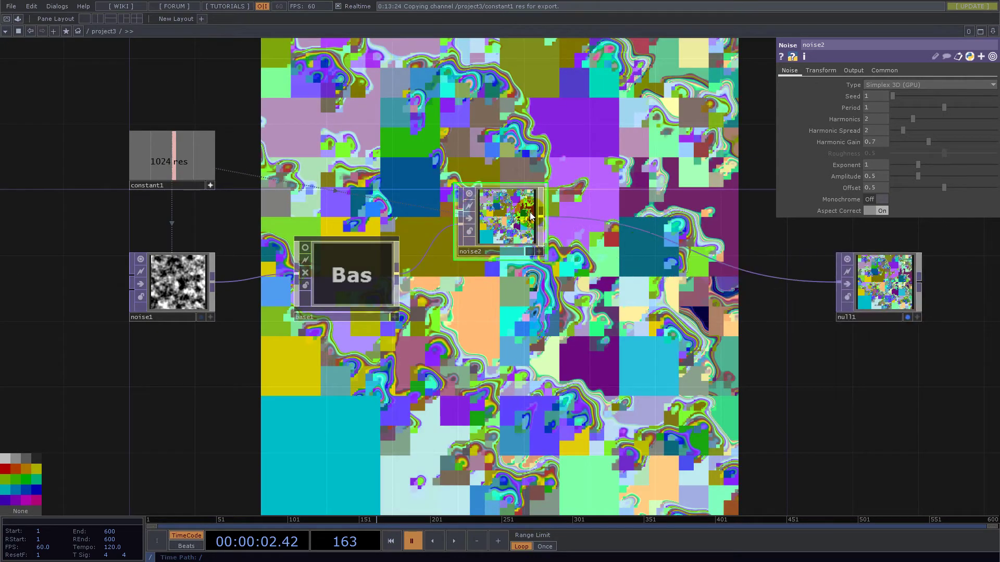
{"action": "left_click_drag", "start_coordinate": [492, 229], "coordinate": [507, 293]}
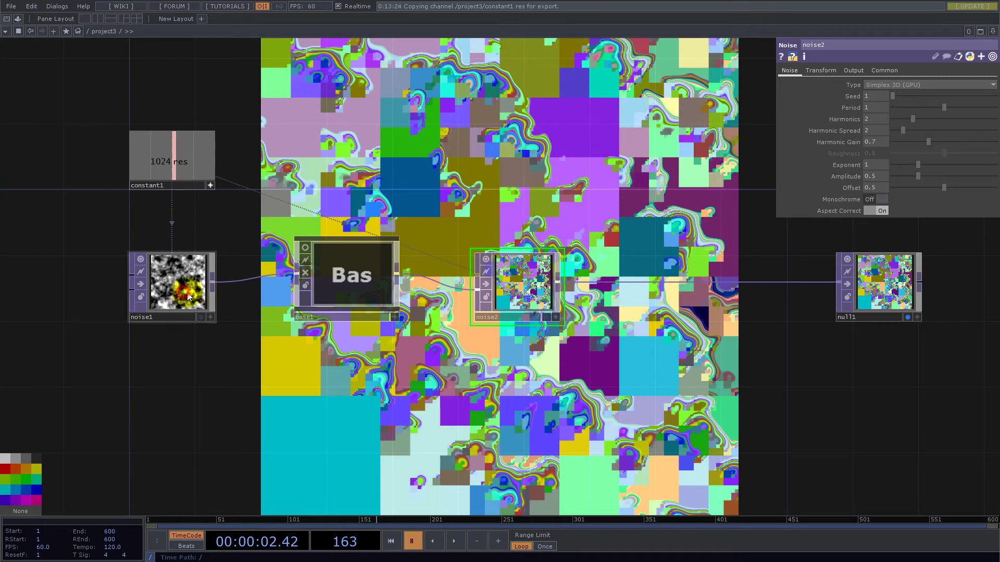
Increase noise1's Period and set its X and Y Scale to 0.2
{"action": "left_click", "coordinate": [177, 281]}
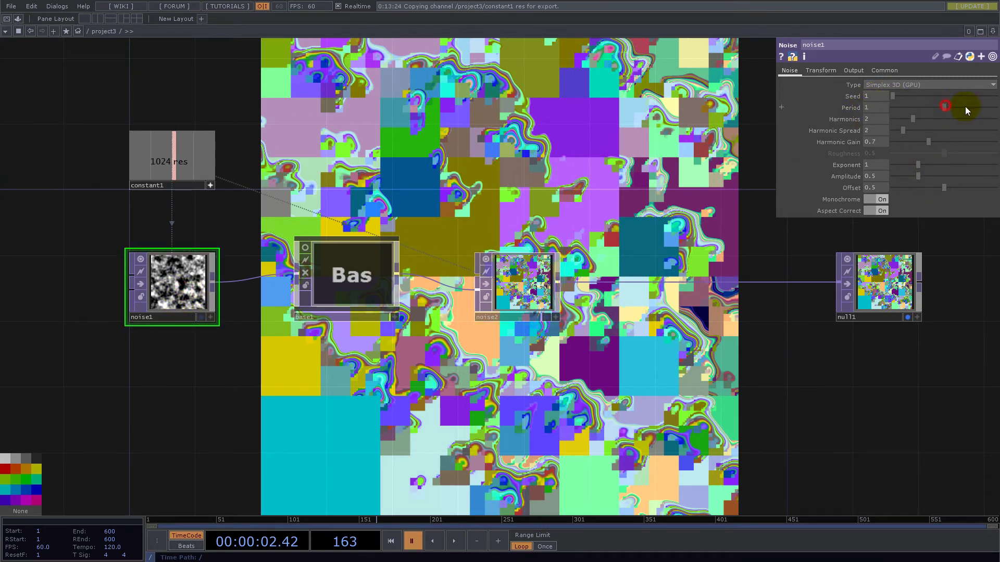
{"action": "left_click_drag", "start_coordinate": [964, 110], "coordinate": [992, 107]}
{"action": "left_click", "coordinate": [828, 73]}
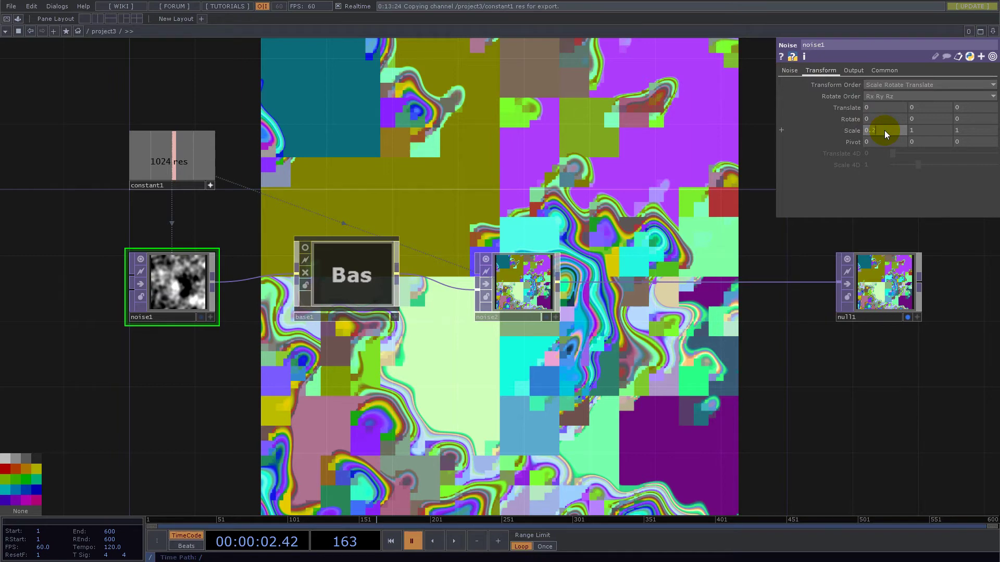
{"action": "key", "text": "Tab"}
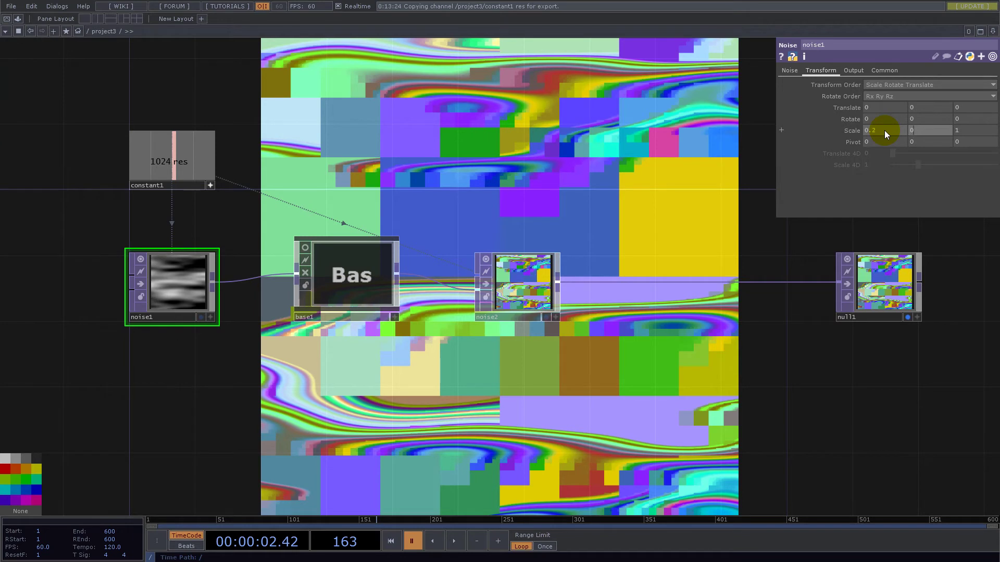
{"action": "type", "text": "0.2"}
{"action": "key", "text": "Return"}
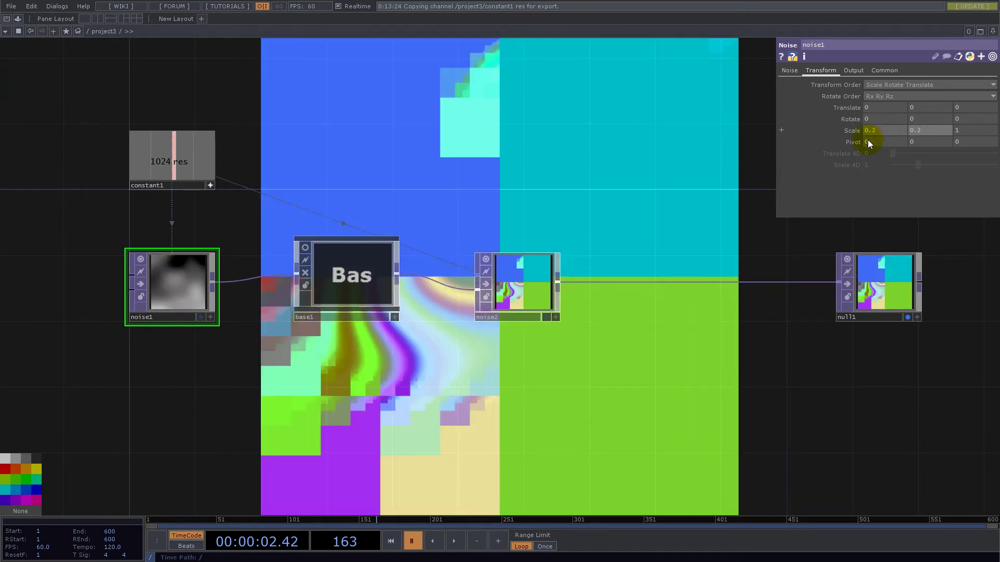
Animate noise1's Z Translate with the expression absTime.seconds/20 and start timeline playback
{"action": "left_click", "coordinate": [844, 108]}
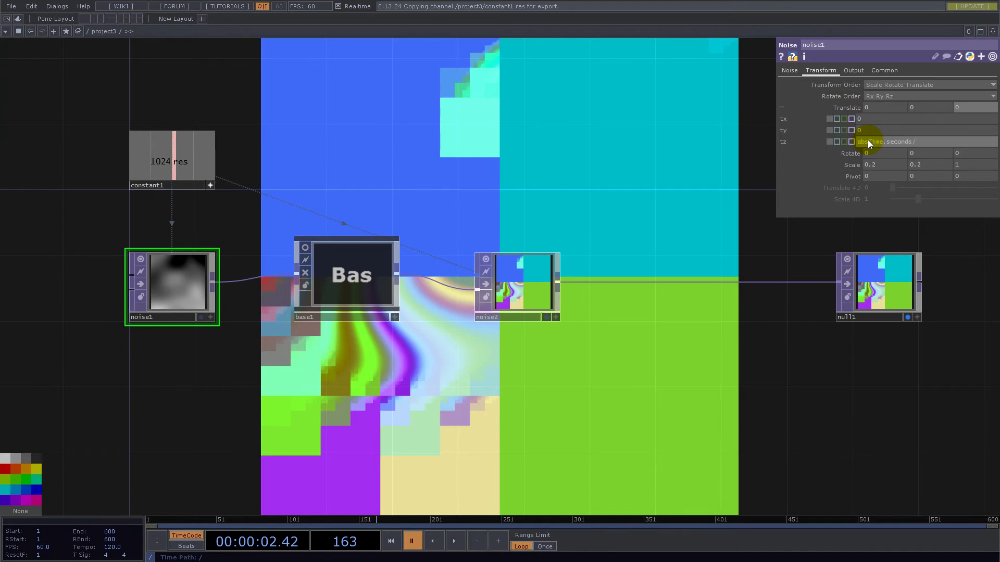
{"action": "type", "text": "20"}
{"action": "key", "text": "Return"}
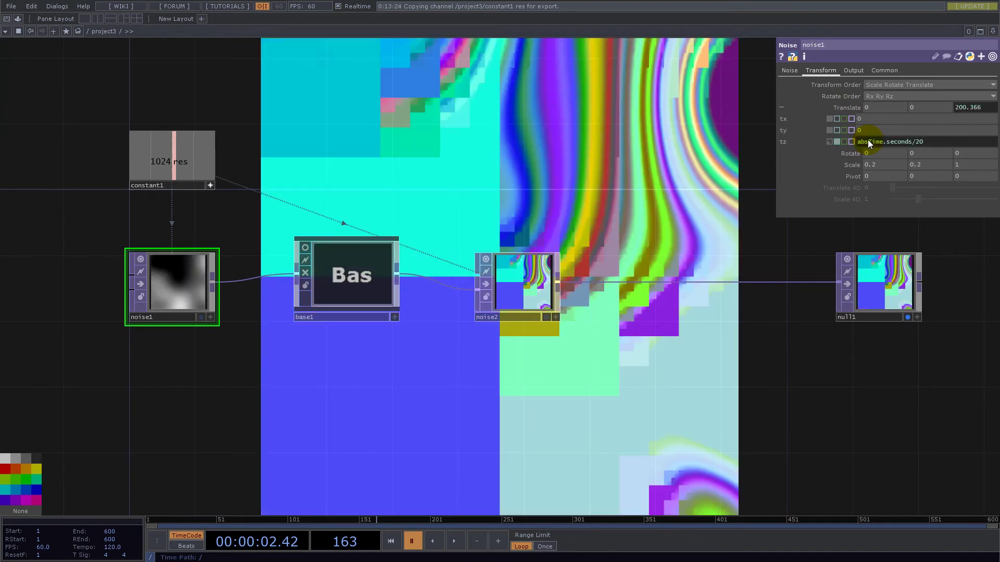
{"action": "left_click", "coordinate": [455, 541]}
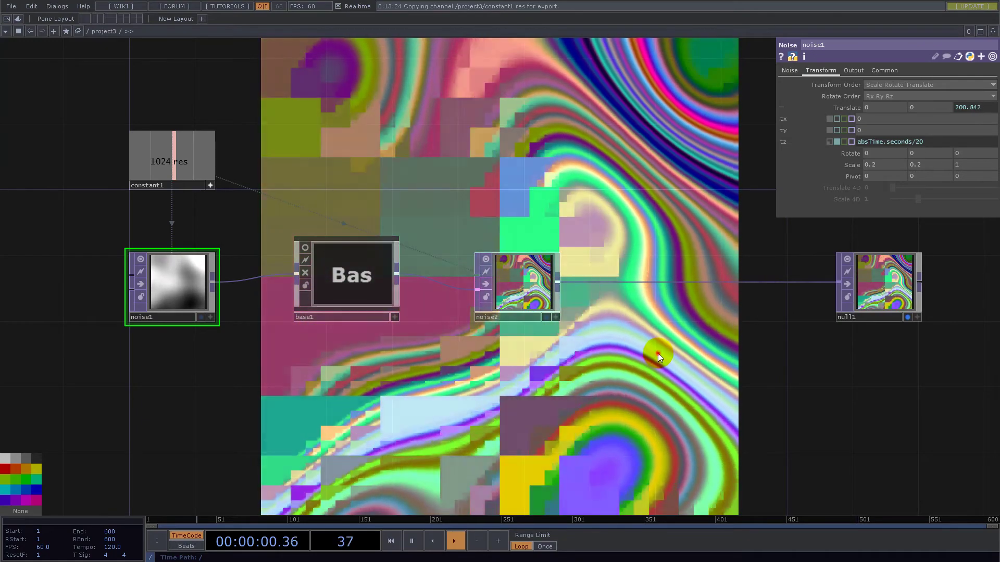
Branch a new Math TOP off noise2's output and place it below the wire to null1
{"action": "left_click_drag", "start_coordinate": [658, 353], "coordinate": [592, 362]}
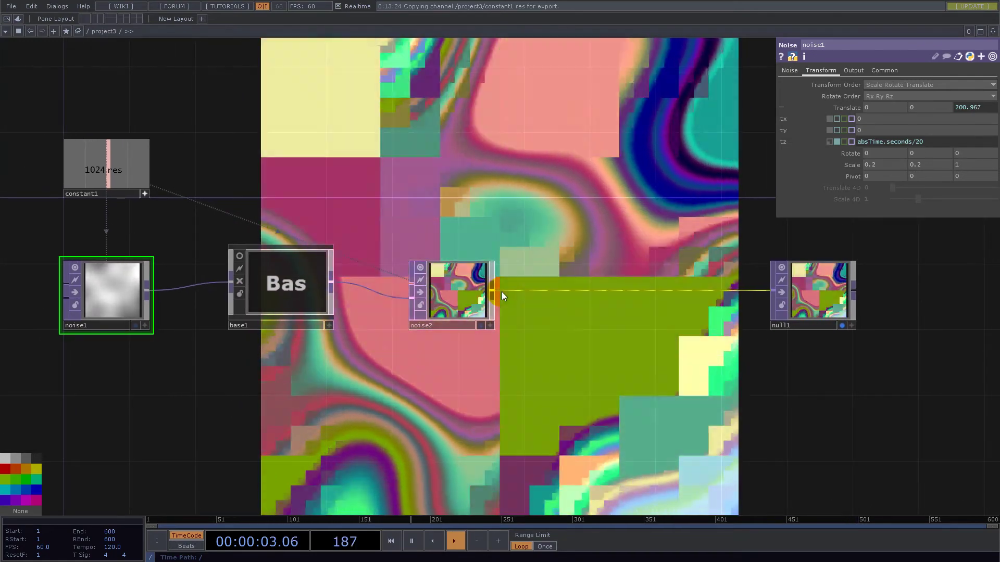
{"action": "scroll", "coordinate": [500, 313], "scroll_direction": "up", "scroll_amount": 3}
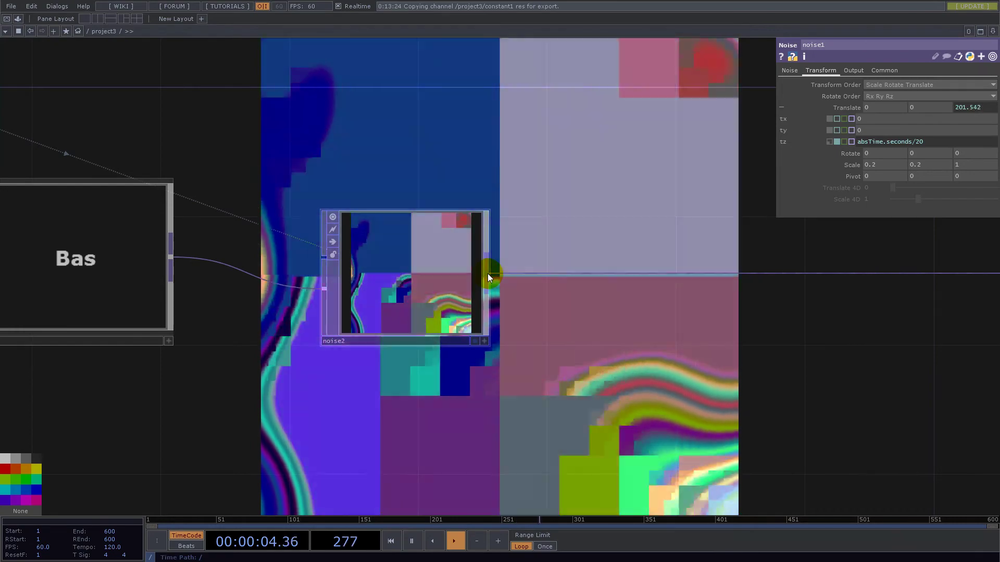
{"action": "right_click", "coordinate": [487, 274]}
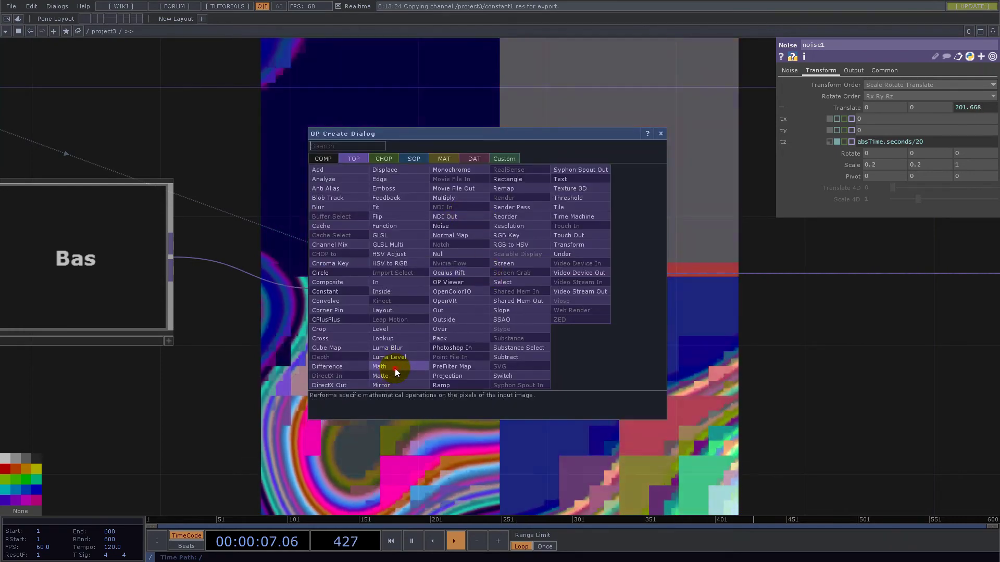
{"action": "left_click", "coordinate": [441, 225]}
{"action": "left_click", "coordinate": [670, 371]}
Set math1's Channel Pre OP to Square, Combine Channels to Add and Channel Post OP to Root, excluding alpha from the combine input
{"action": "left_click", "coordinate": [877, 84]}
{"action": "left_click", "coordinate": [883, 129]}
{"action": "left_click", "coordinate": [881, 98]}
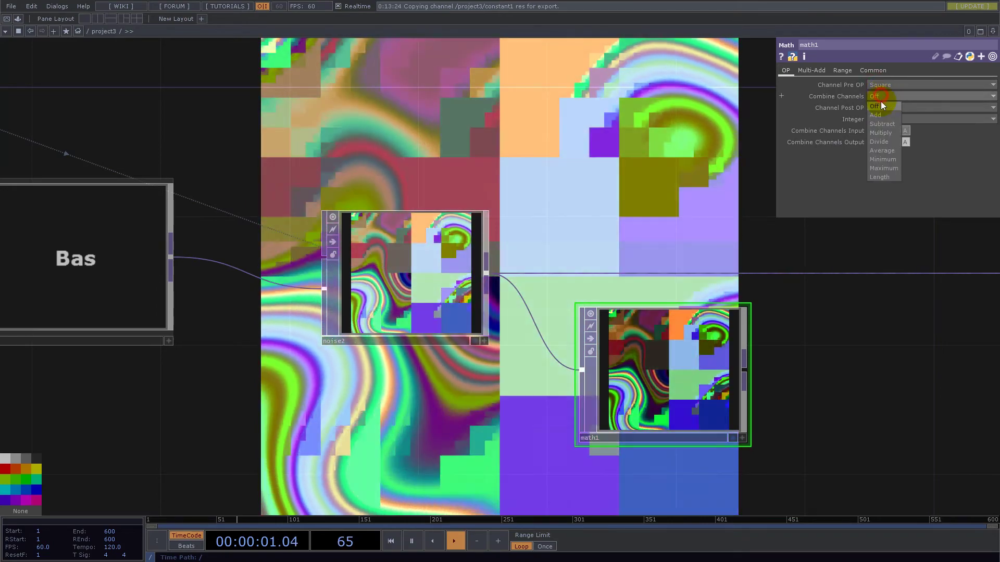
{"action": "left_click", "coordinate": [880, 114]}
{"action": "left_click", "coordinate": [879, 107]}
{"action": "left_click", "coordinate": [883, 142]}
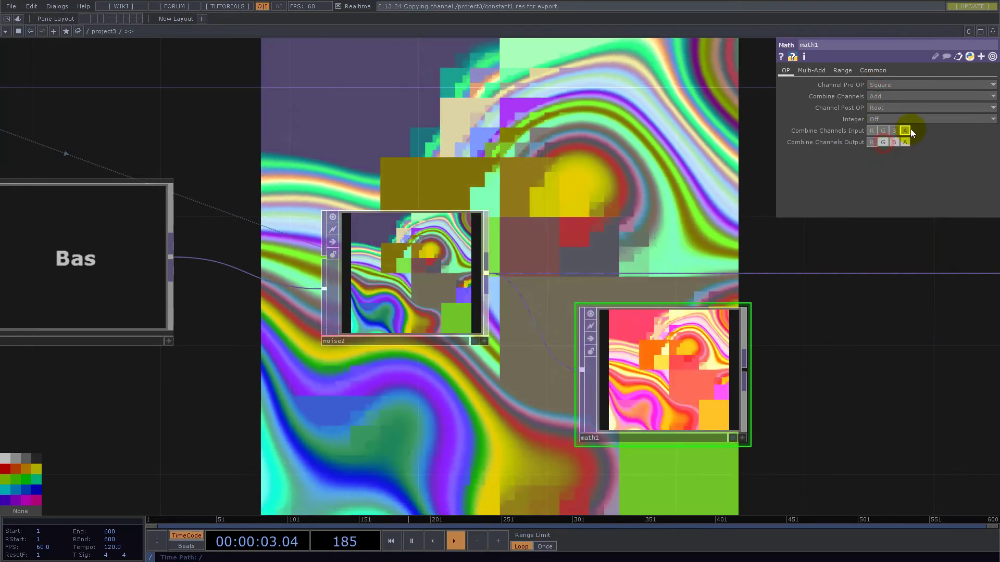
{"action": "left_click", "coordinate": [905, 130]}
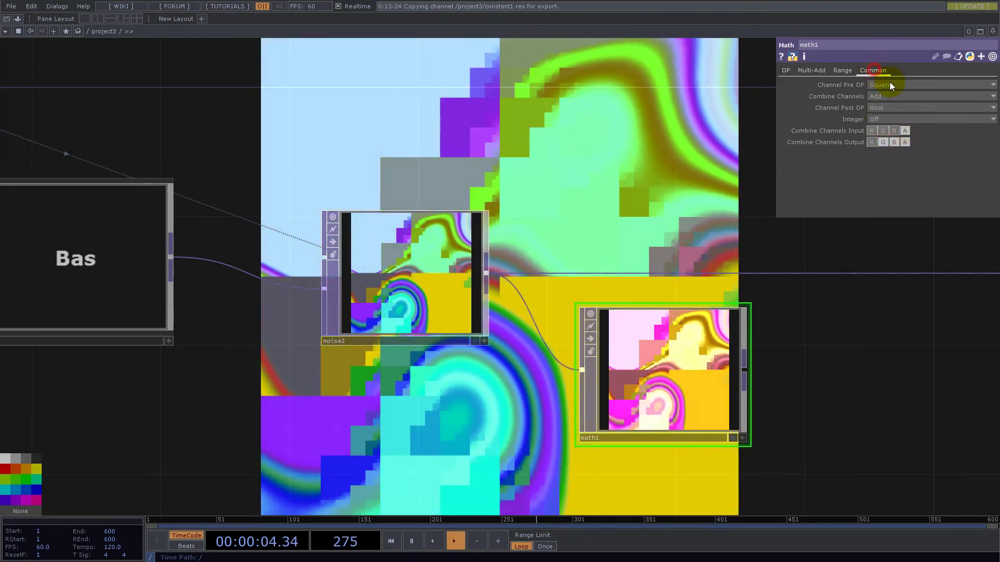
Set math1's Pixel Format to 32-bit float (Mono)
{"action": "left_click", "coordinate": [873, 70]}
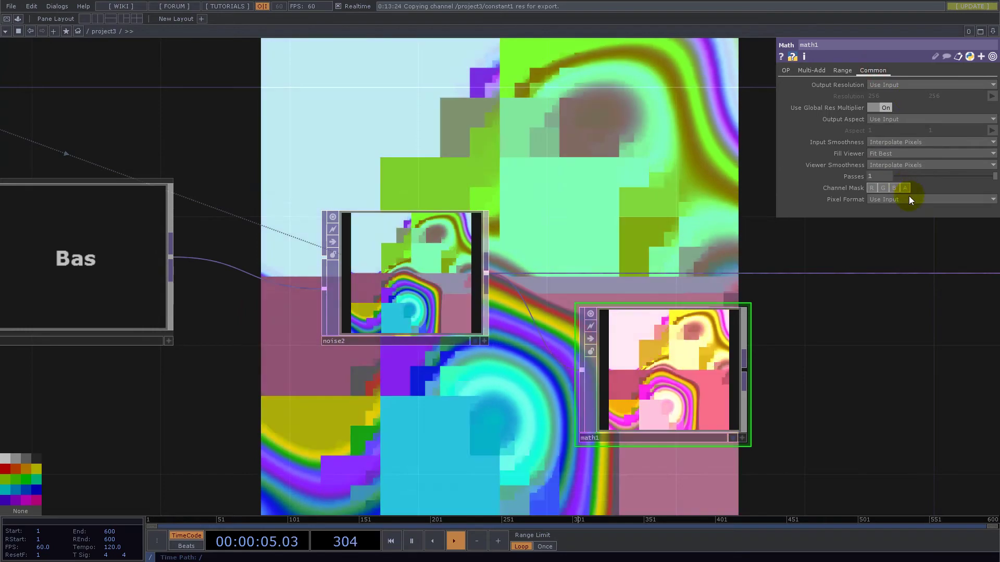
{"action": "left_click", "coordinate": [910, 199]}
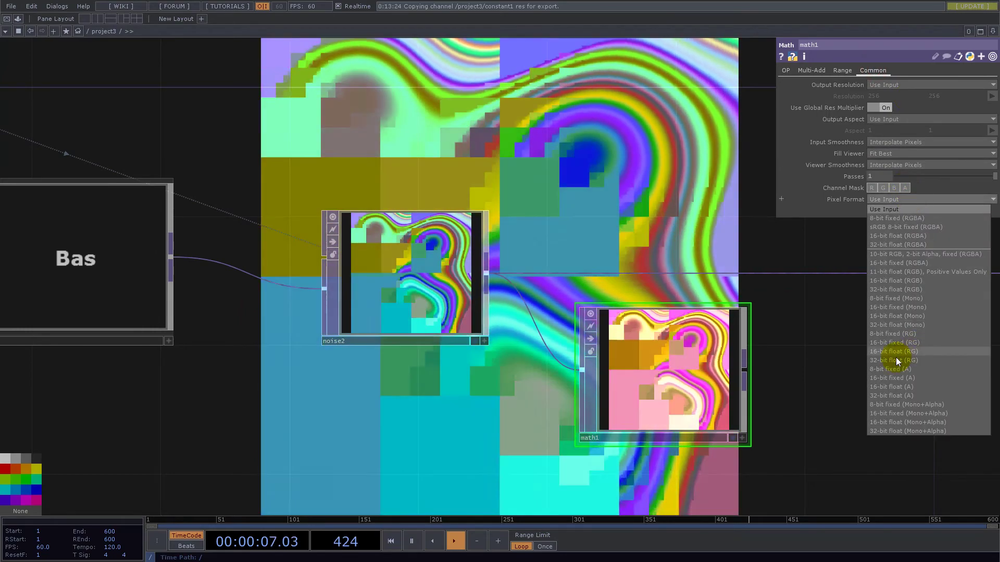
{"action": "left_click", "coordinate": [911, 321]}
Insert a Composite TOP between noise2 and null1 and connect math1's output as its second input
{"action": "scroll", "coordinate": [530, 349], "scroll_direction": "down", "scroll_amount": 3}
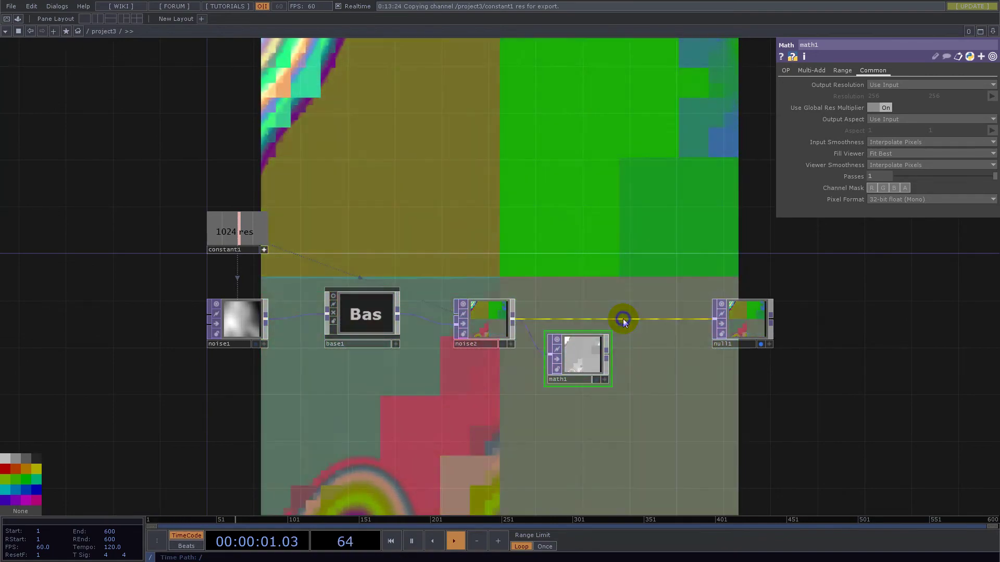
{"action": "right_click", "coordinate": [624, 319]}
{"action": "left_click", "coordinate": [636, 308]}
{"action": "type", "text": "co"}
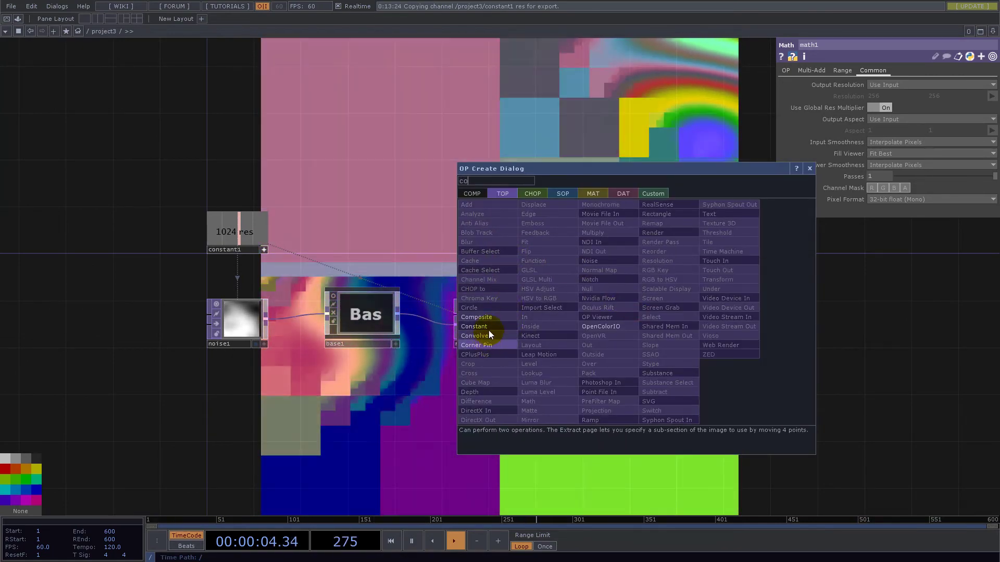
{"action": "left_click", "coordinate": [489, 329]}
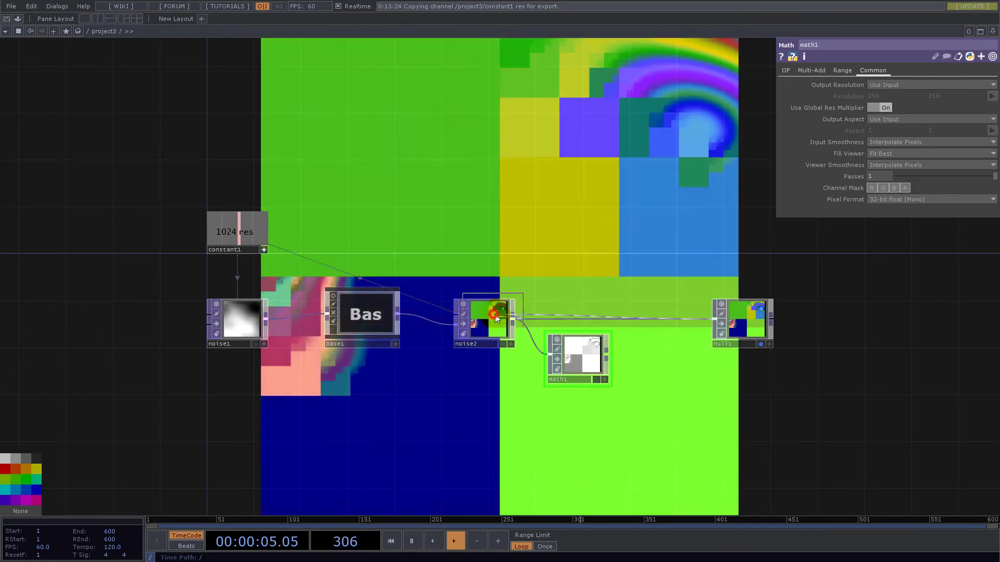
{"action": "left_click", "coordinate": [658, 321]}
{"action": "left_click_drag", "start_coordinate": [605, 354], "coordinate": [635, 331]}
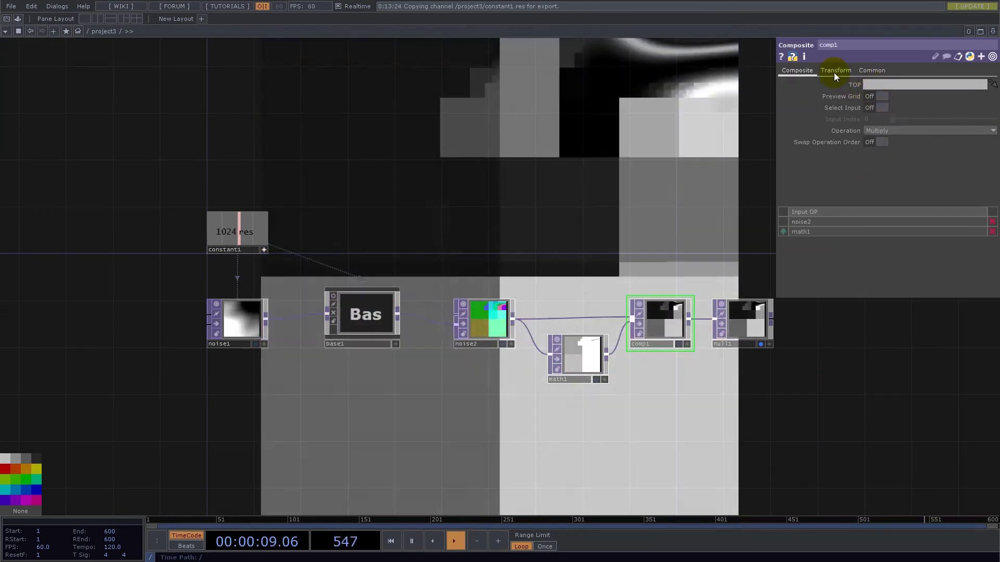
Set comp1's Fixed Layer to Input 1 and its Operation to Divide
{"action": "left_click", "coordinate": [835, 70]}
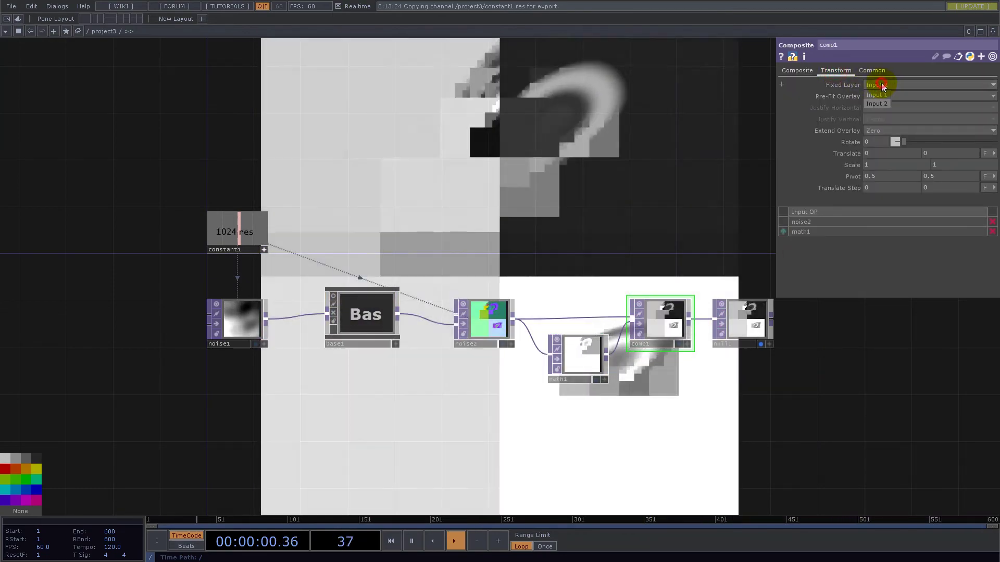
{"action": "left_click", "coordinate": [880, 86]}
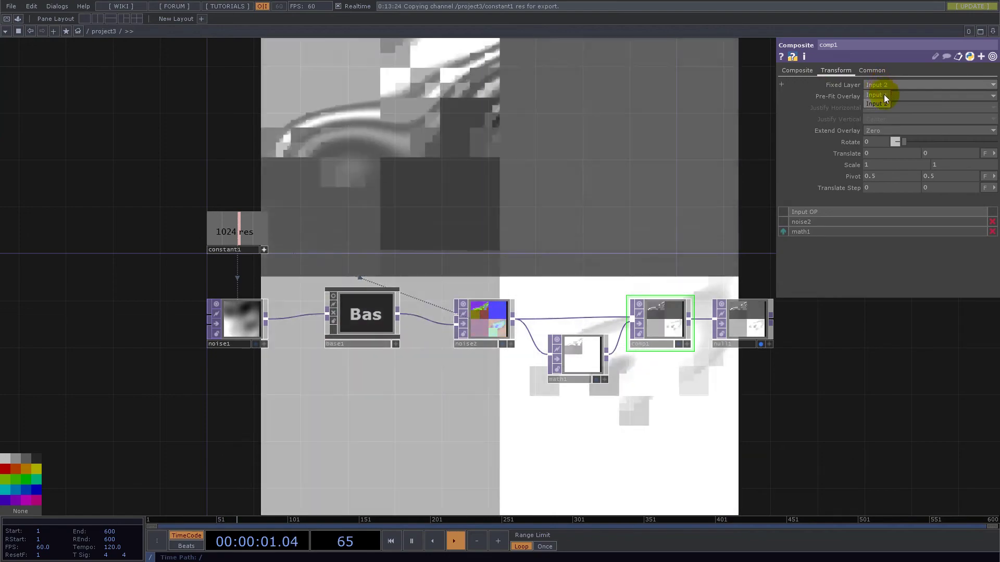
{"action": "left_click", "coordinate": [884, 94]}
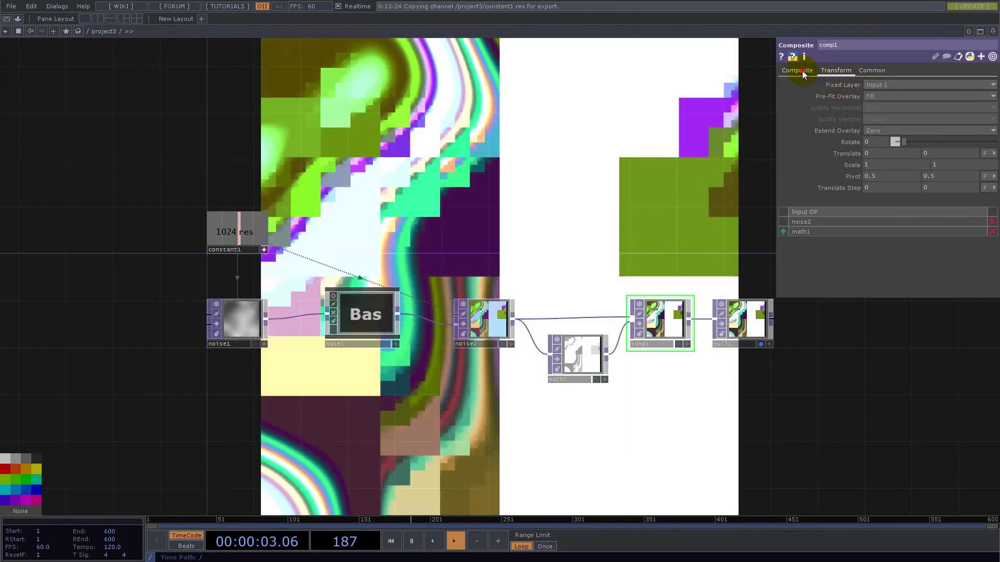
{"action": "left_click", "coordinate": [797, 71]}
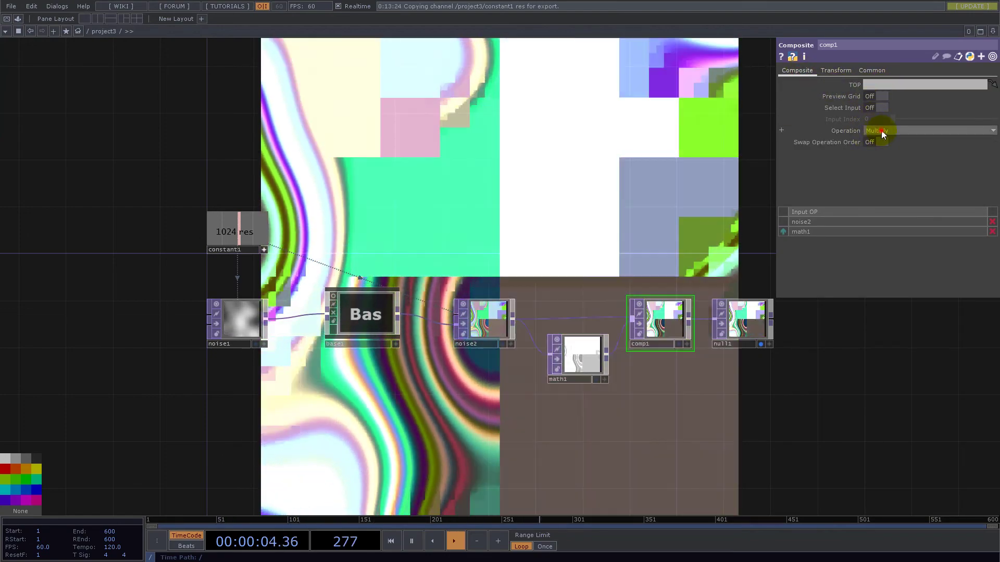
{"action": "left_click", "coordinate": [879, 131]}
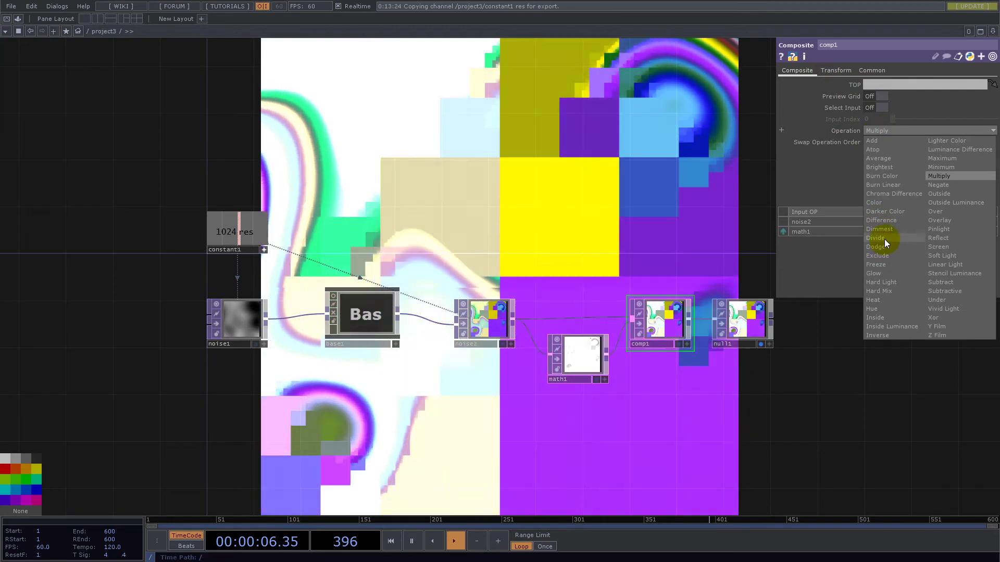
{"action": "left_click", "coordinate": [884, 238]}
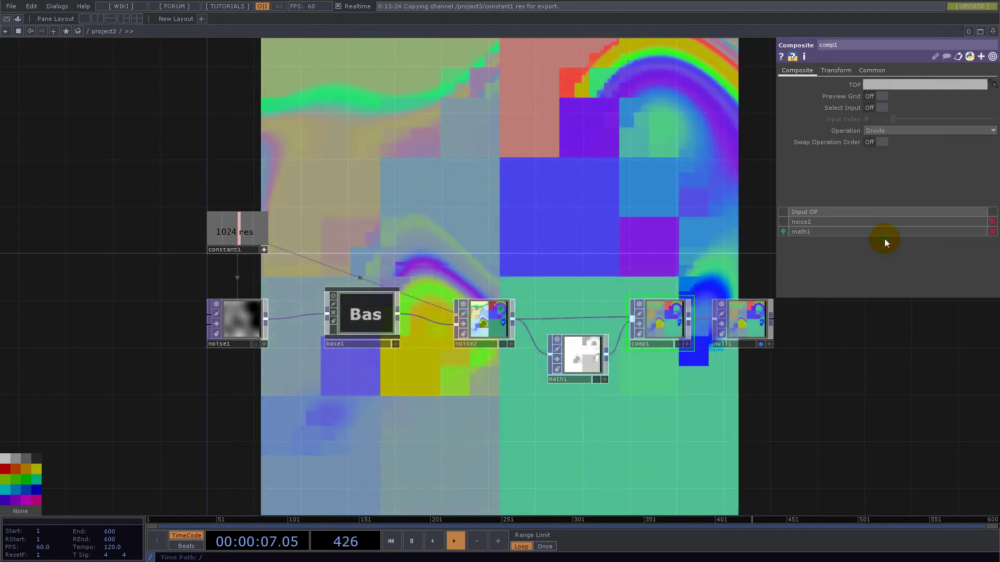
Move comp1 and null1 further away from noise2 and reposition math1 in the widened gap
{"action": "left_click_drag", "start_coordinate": [573, 273], "coordinate": [508, 291]}
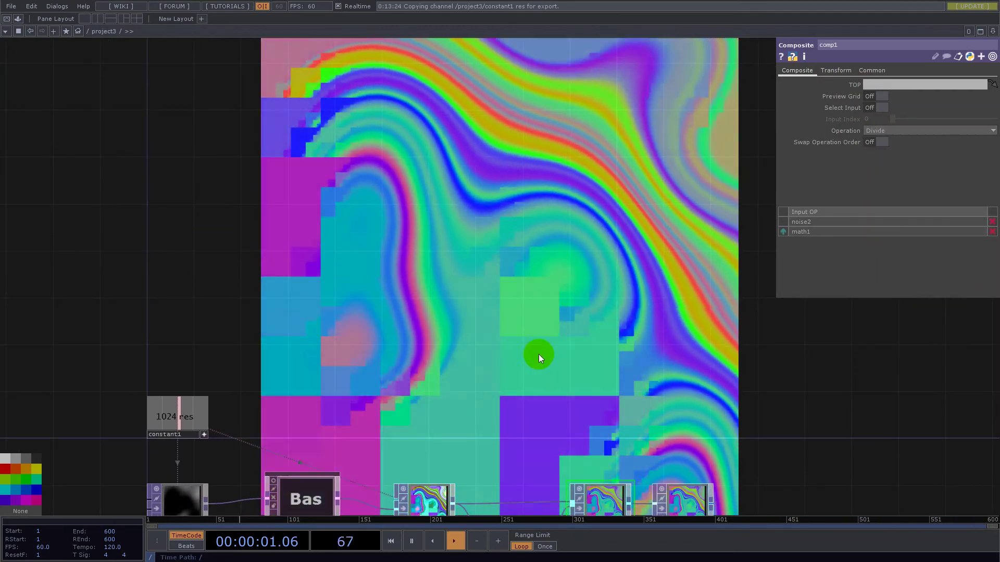
{"action": "left_click_drag", "start_coordinate": [539, 354], "coordinate": [505, 209]}
{"action": "right_click_drag", "start_coordinate": [558, 294], "coordinate": [677, 396]}
{"action": "left_click_drag", "start_coordinate": [650, 364], "coordinate": [768, 364]}
{"action": "left_click_drag", "start_coordinate": [489, 399], "coordinate": [536, 409]}
{"action": "left_click", "coordinate": [508, 375]}
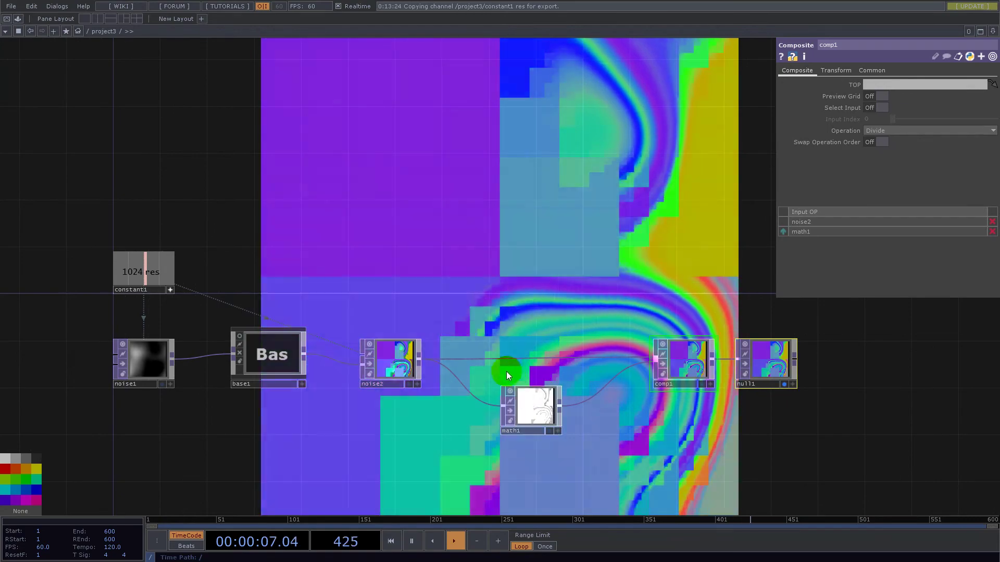
Insert a second Math TOP into the wire from noise2 to comp1, placing it above math1
{"action": "scroll", "coordinate": [499, 365], "scroll_direction": "up", "scroll_amount": 5}
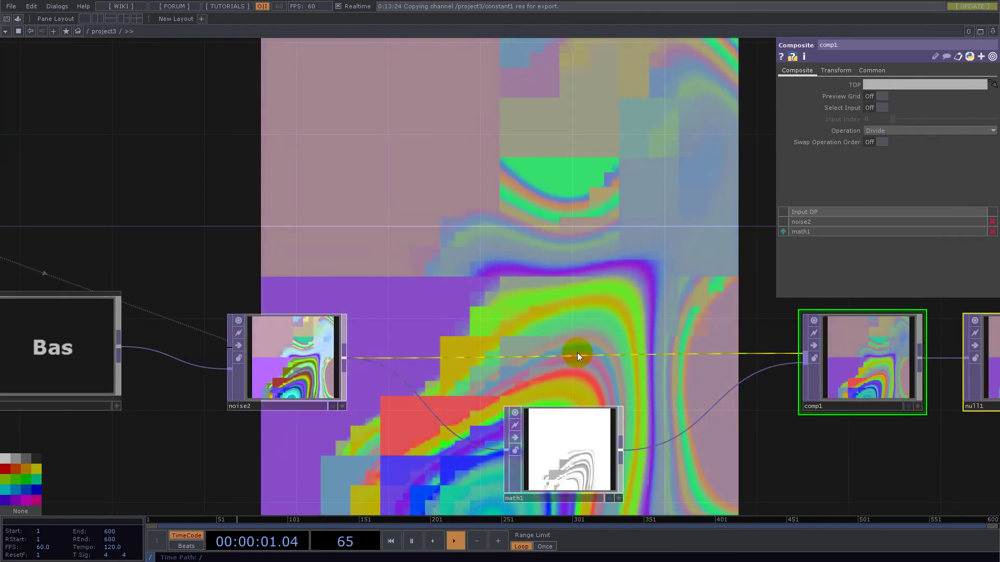
{"action": "right_click", "coordinate": [566, 356]}
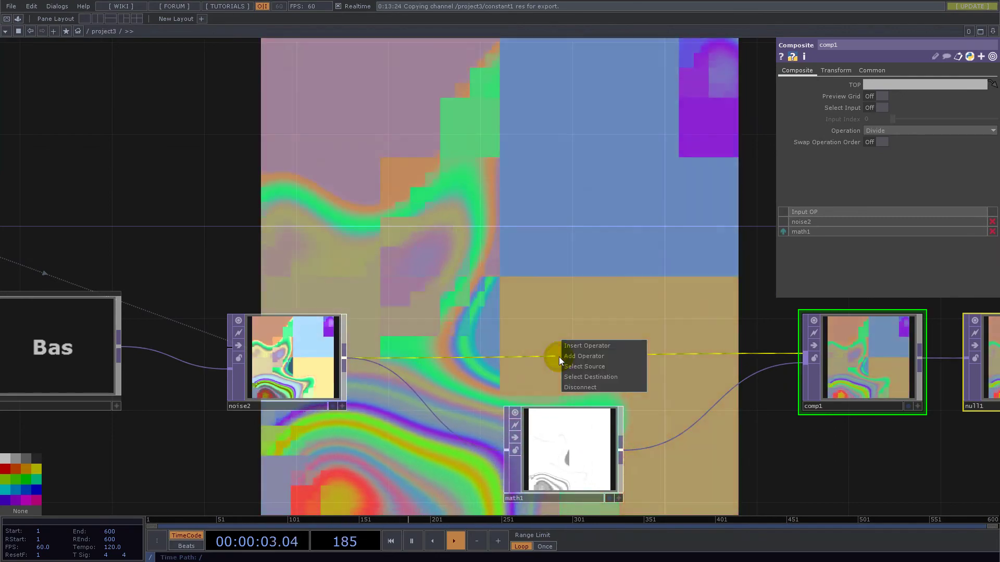
{"action": "left_click", "coordinate": [582, 346]}
{"action": "type", "text": "mat"}
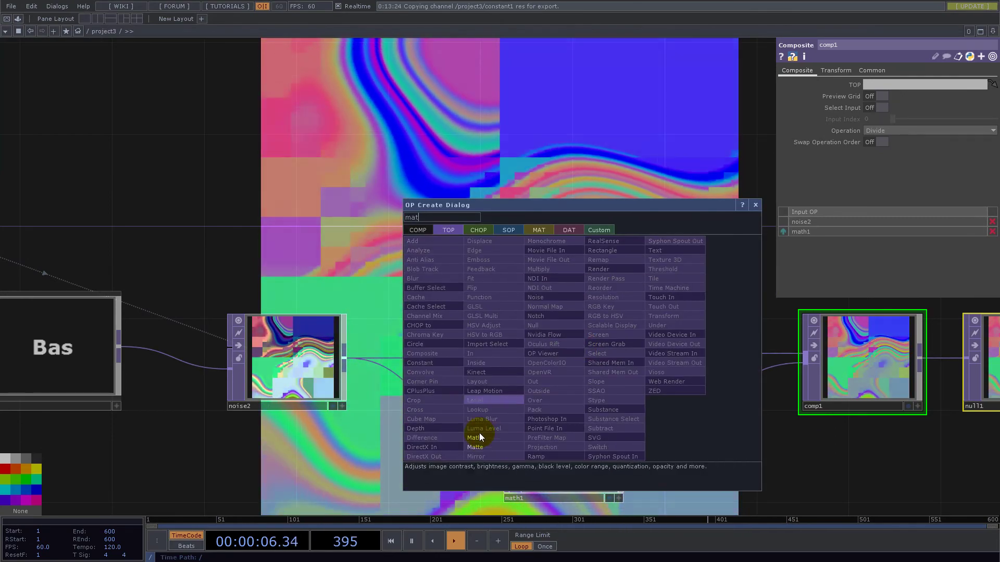
{"action": "left_click", "coordinate": [474, 438]}
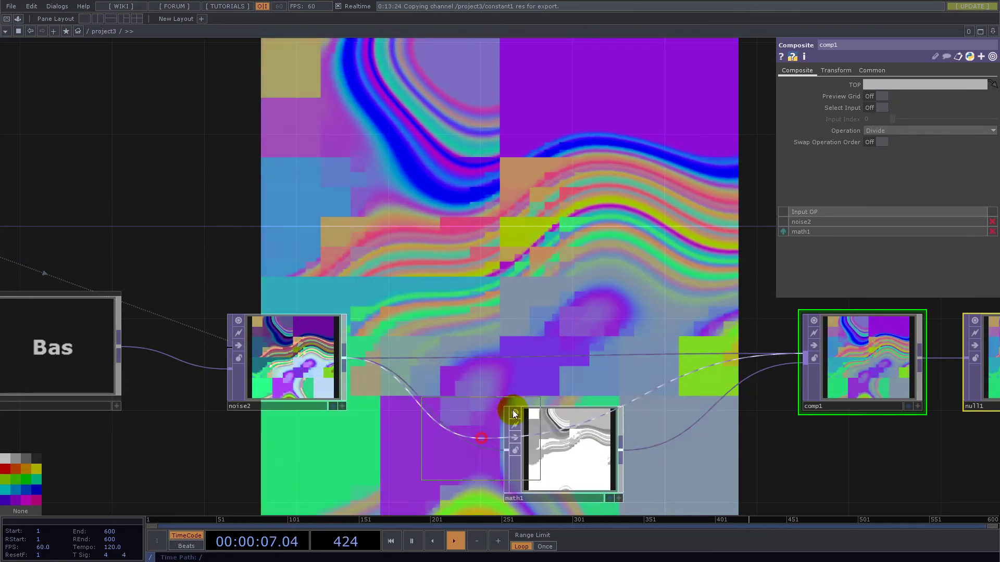
{"action": "left_click", "coordinate": [573, 318]}
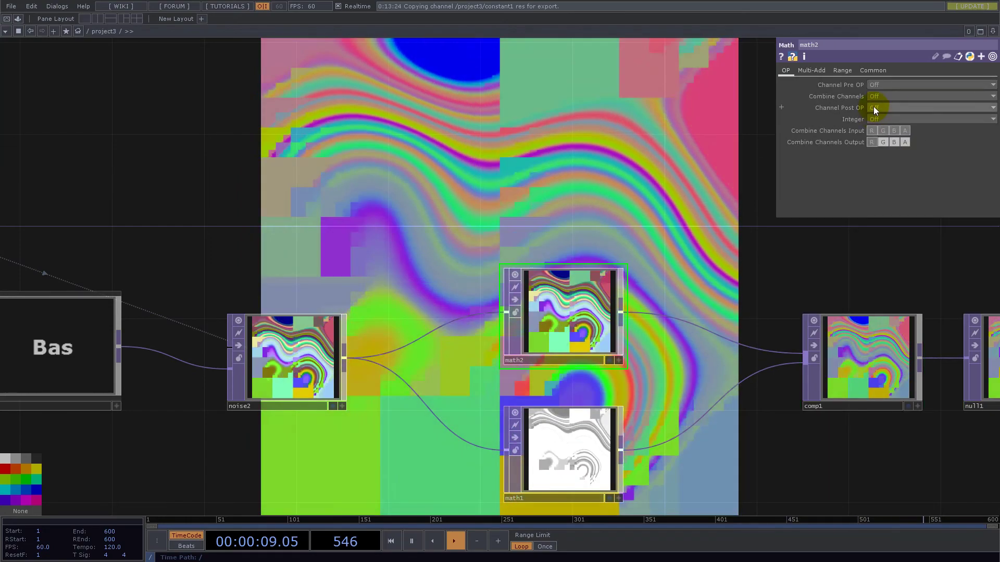
Set math2's Channel Post OP to Positive and turn off its node viewer
{"action": "left_click", "coordinate": [880, 107]}
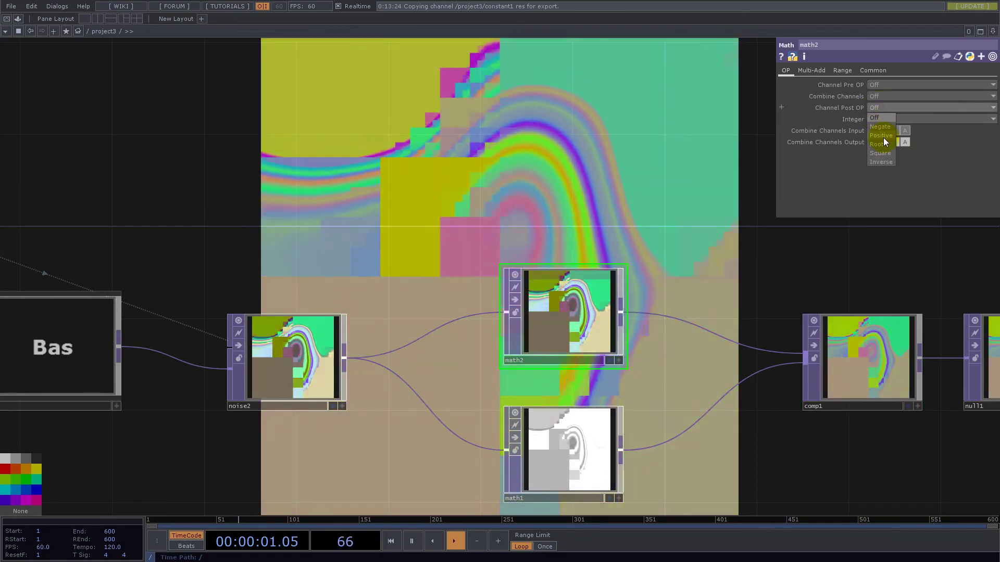
{"action": "left_click", "coordinate": [883, 137]}
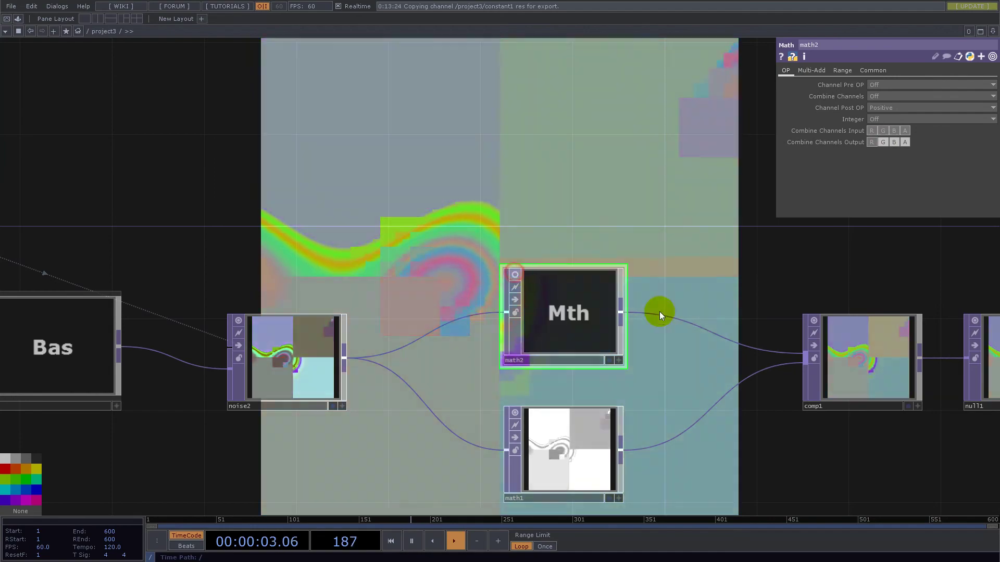
{"action": "scroll", "coordinate": [726, 374], "scroll_direction": "down", "scroll_amount": 6}
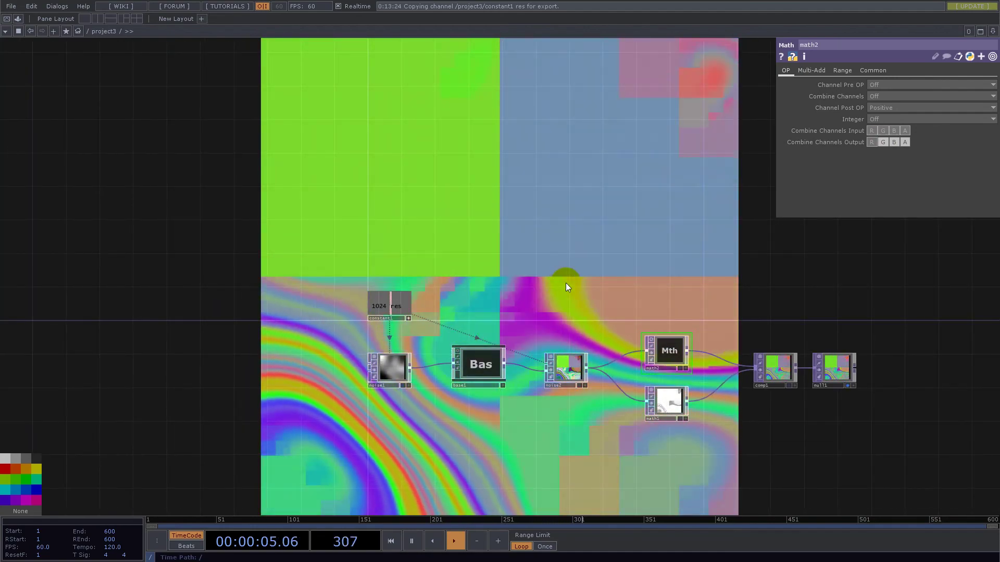
Adjust noise1's pattern by setting its Exponent to 1.18 and its Period to 1.44
{"action": "left_click", "coordinate": [393, 368]}
{"action": "scroll", "coordinate": [393, 367], "scroll_direction": "up", "scroll_amount": 4}
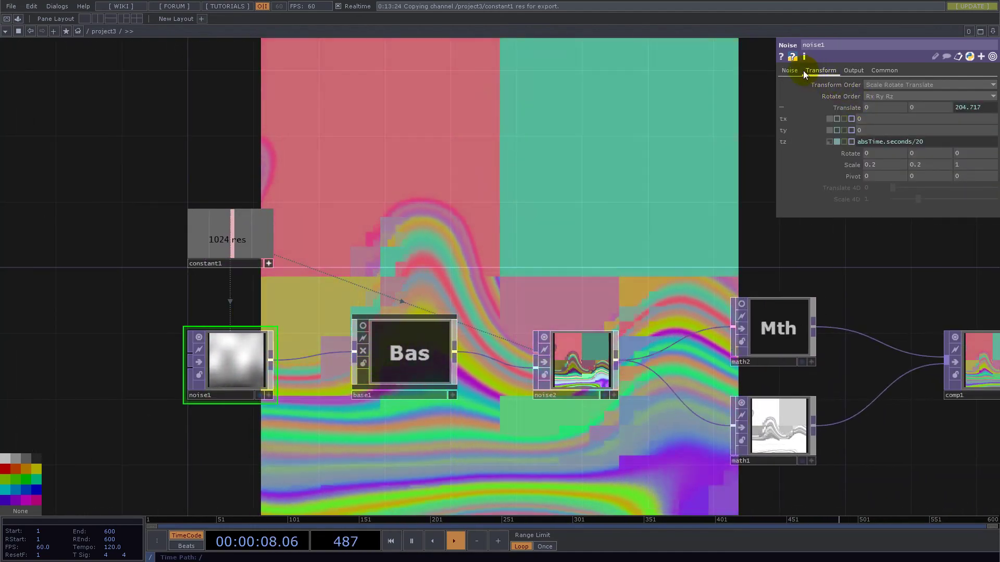
{"action": "left_click", "coordinate": [789, 70]}
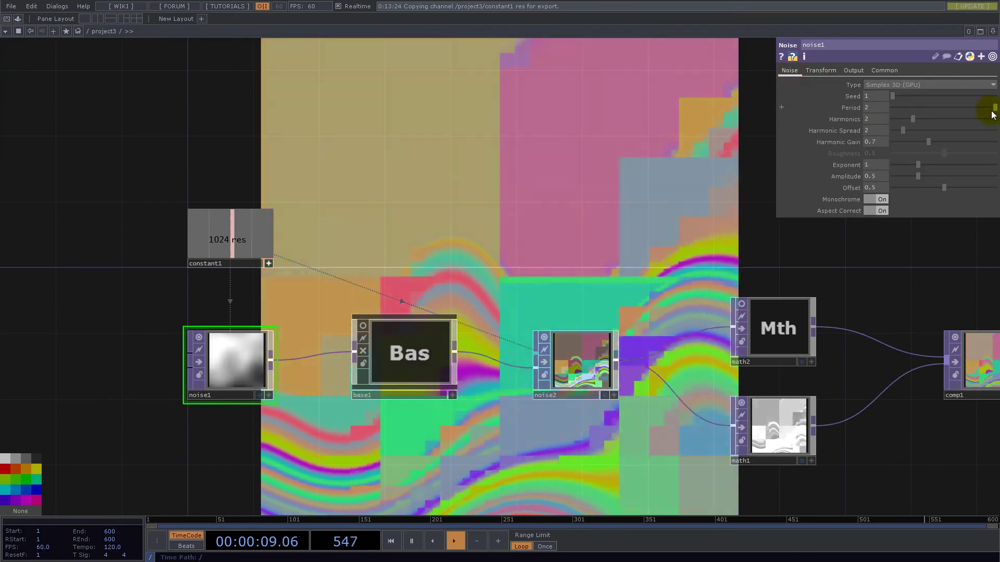
{"action": "left_click_drag", "start_coordinate": [992, 108], "coordinate": [947, 108]}
{"action": "left_click_drag", "start_coordinate": [942, 189], "coordinate": [923, 170]}
{"action": "left_click", "coordinate": [918, 165]}
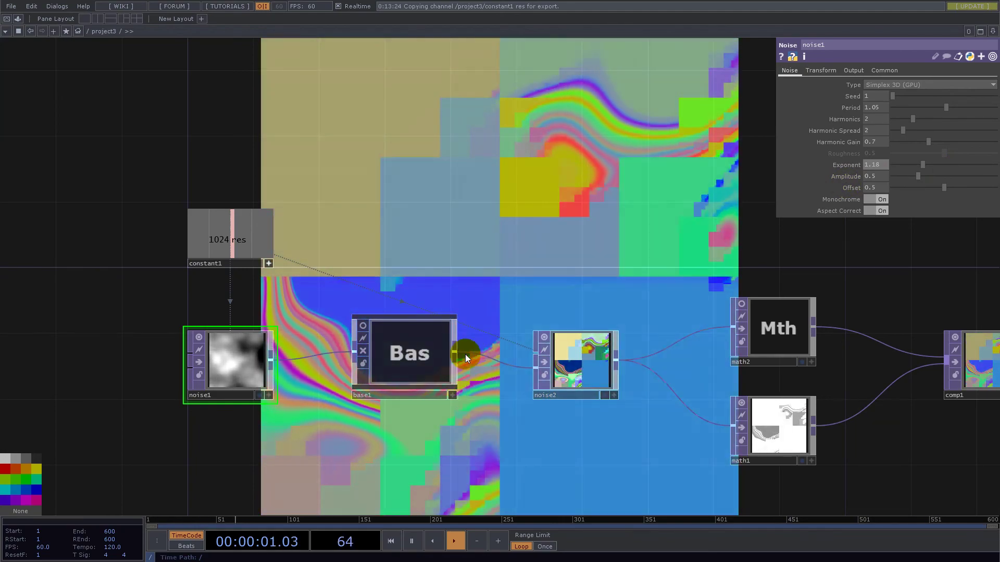
{"action": "left_click_drag", "start_coordinate": [925, 108], "coordinate": [967, 110]}
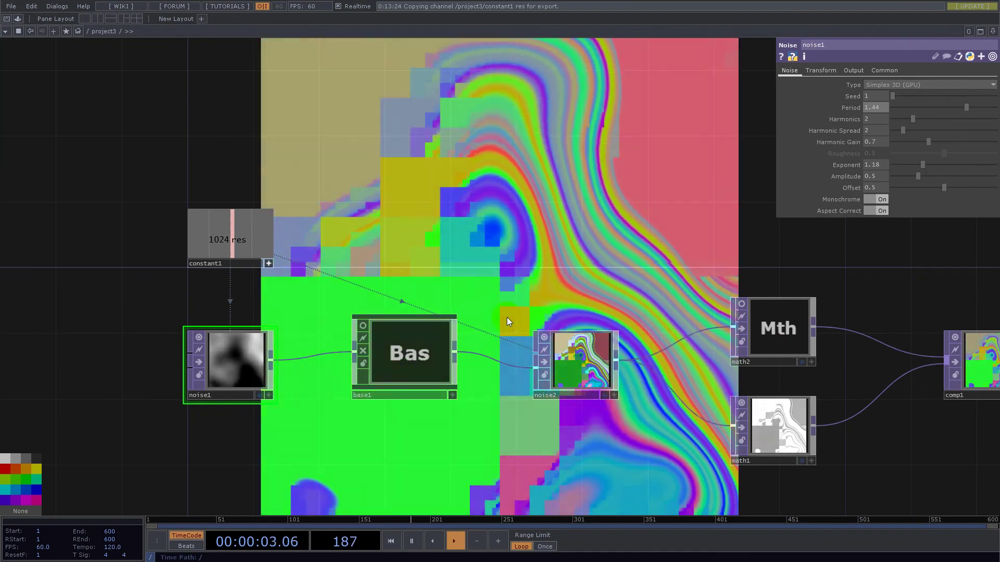
{"action": "scroll", "coordinate": [407, 317], "scroll_direction": "down", "scroll_amount": 5}
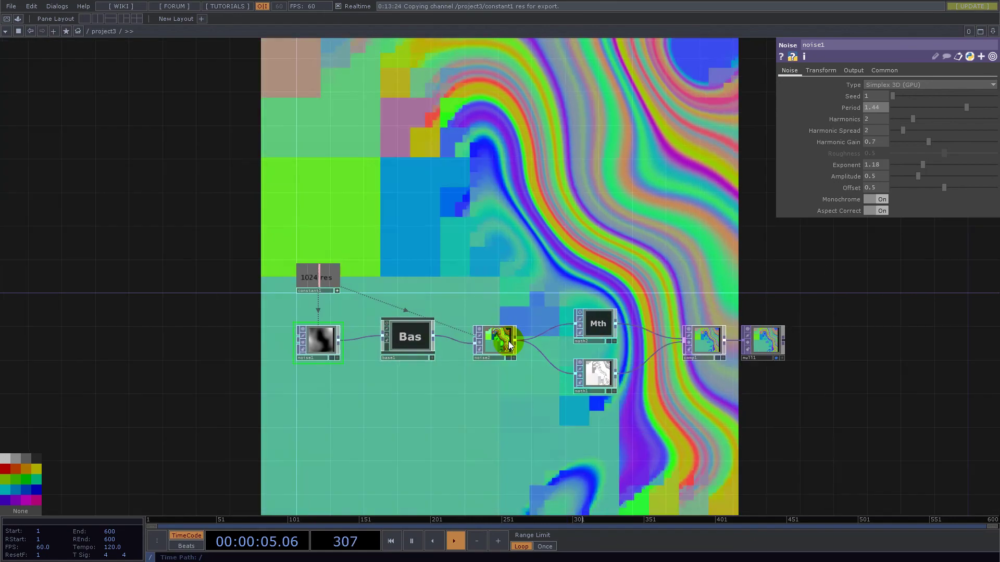
{"action": "scroll", "coordinate": [797, 340], "scroll_direction": "up", "scroll_amount": 4}
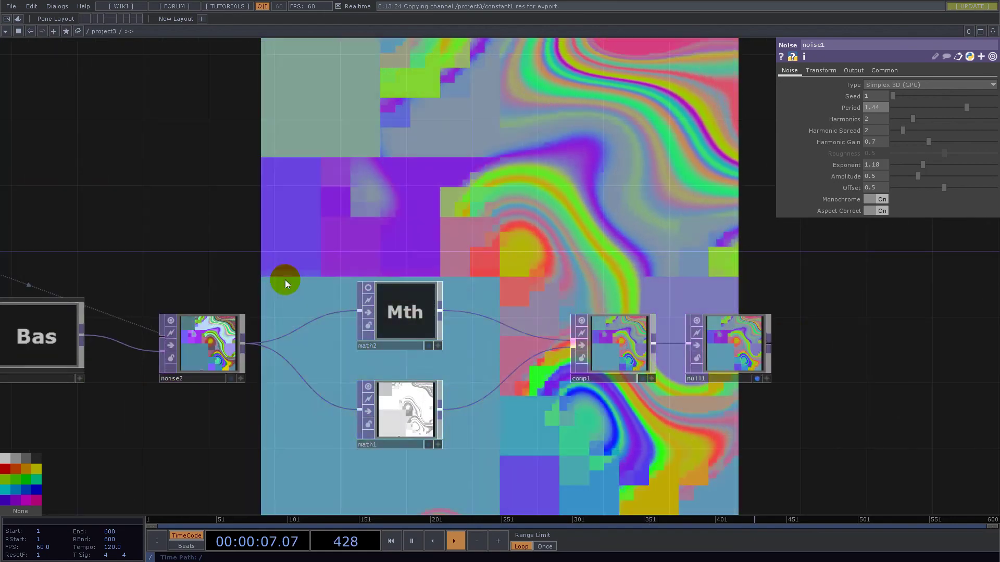
{"action": "left_click_drag", "start_coordinate": [350, 198], "coordinate": [506, 212]}
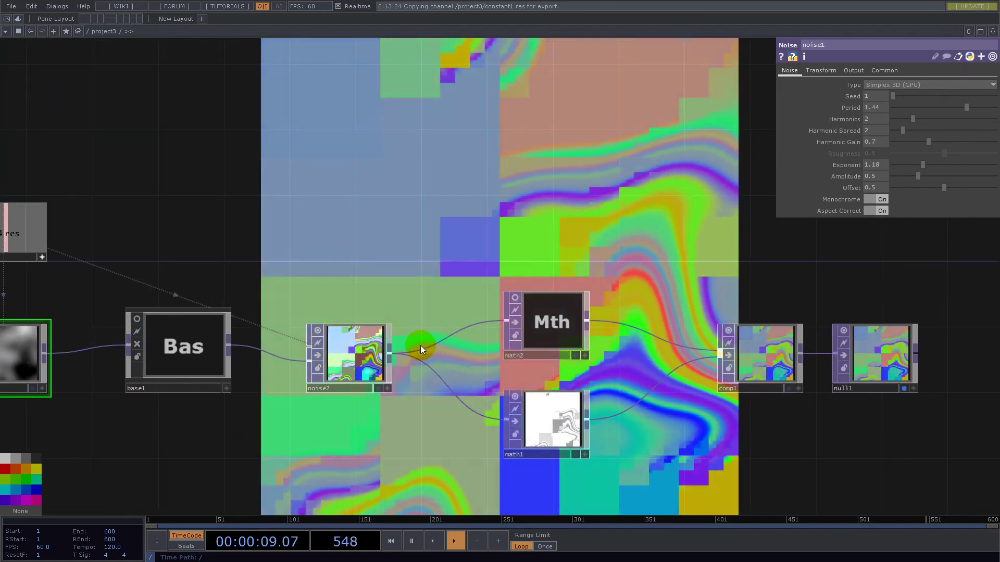